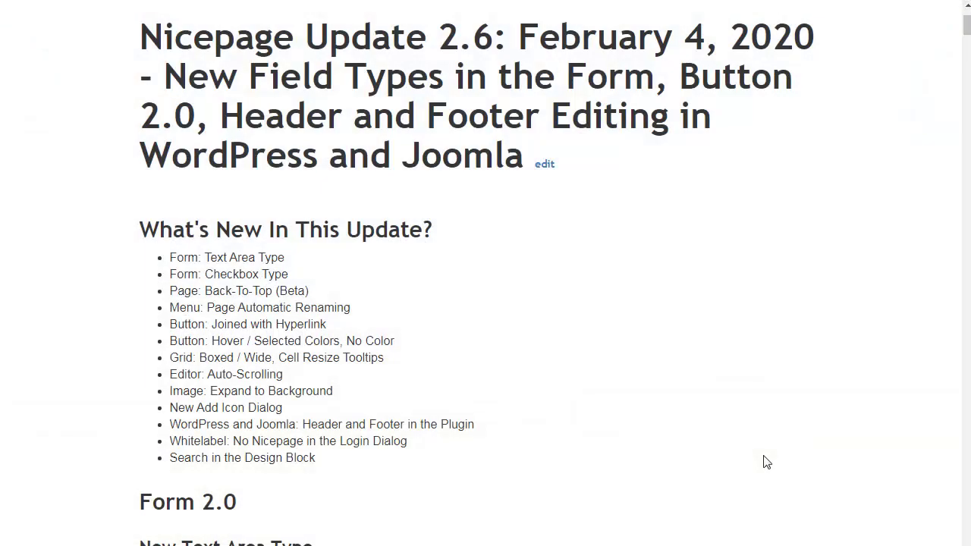
# - Scroll the Nicepage 2.6 release notes down to the Form 2.0 New Text Area Type section
pyautogui.scroll(-5, 766, 462)
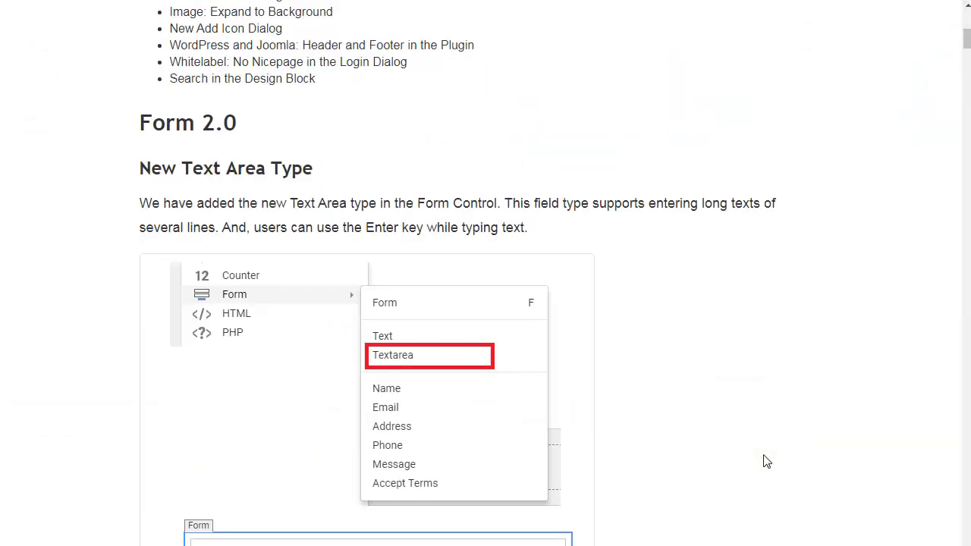
pyautogui.scroll(-2, 766, 462)
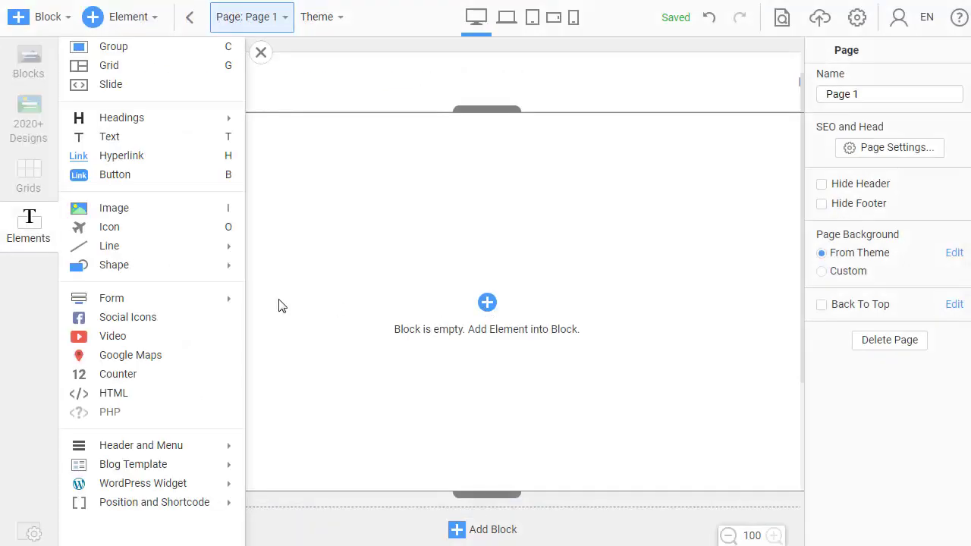
# - Insert a form into the empty block and add a Textarea field to it
pyautogui.moveTo(208, 307)
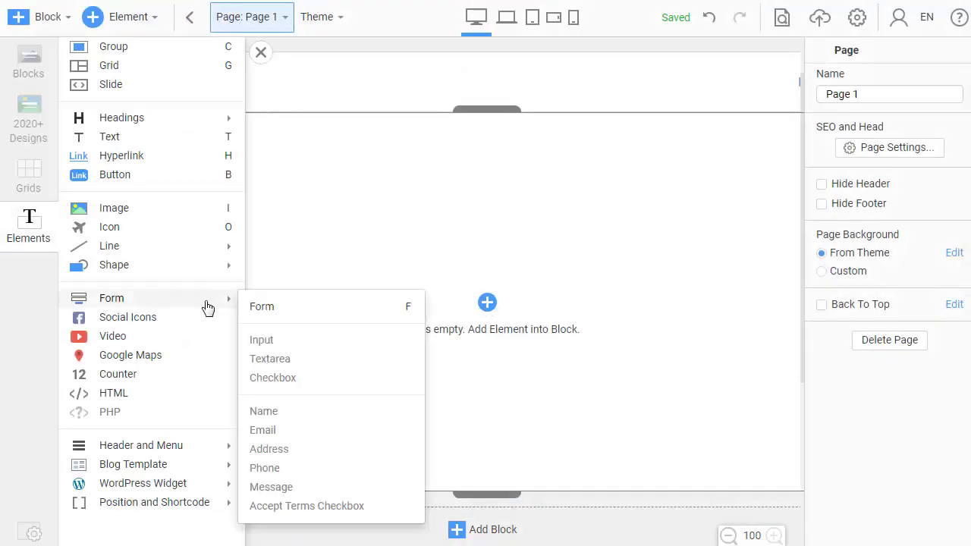
pyautogui.click(327, 311)
pyautogui.click(120, 29)
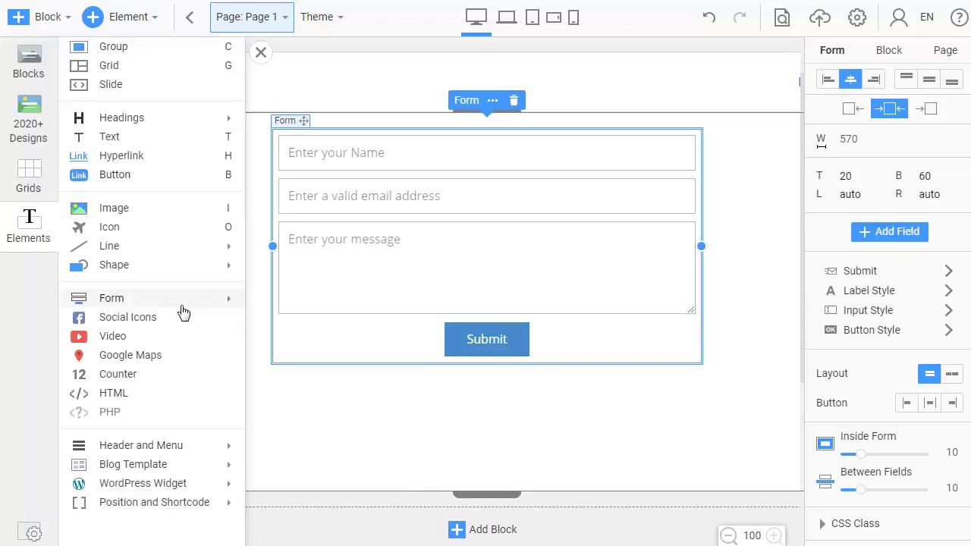
pyautogui.moveTo(184, 303)
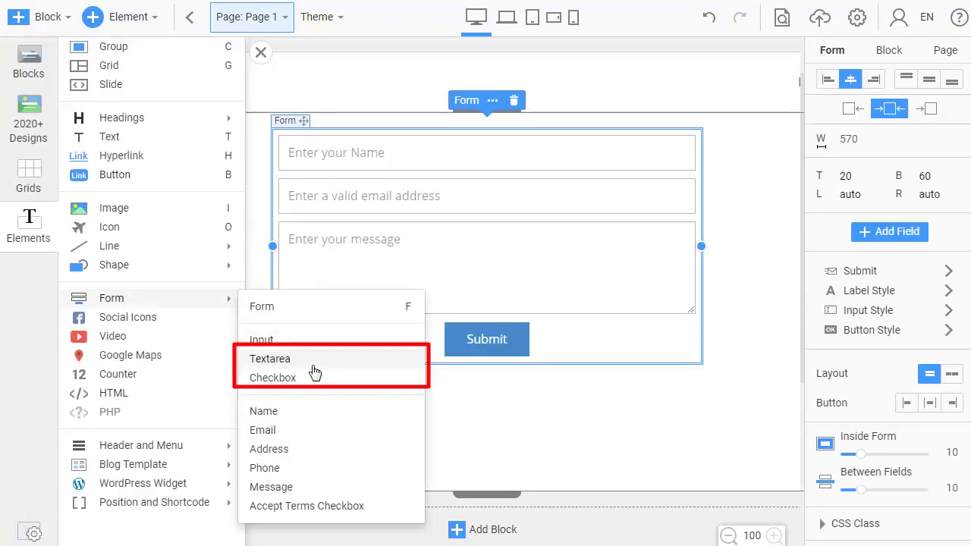
pyautogui.click(314, 362)
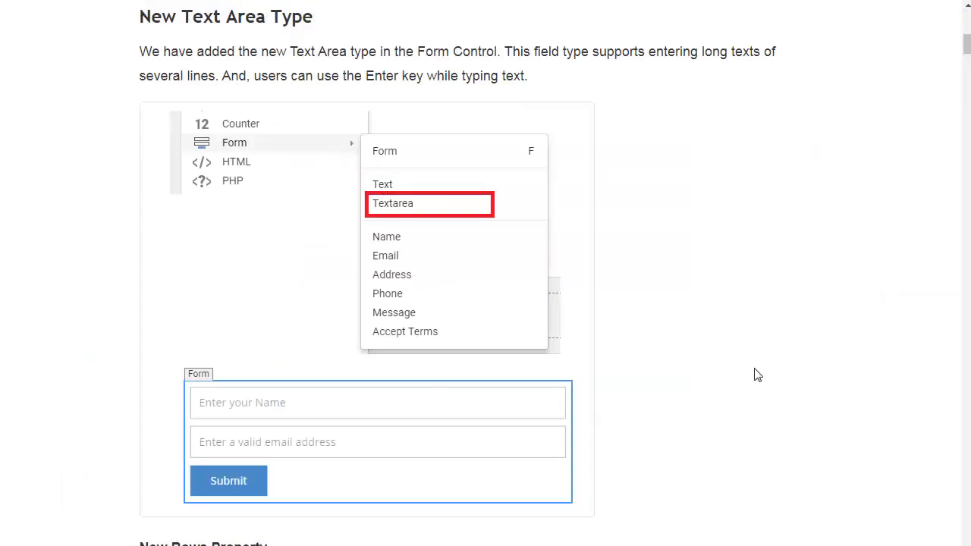
# - Set the Textarea's Rows to 10 in the property panel
pyautogui.scroll(-6, 755, 373)
pyautogui.scroll(-1, 755, 378)
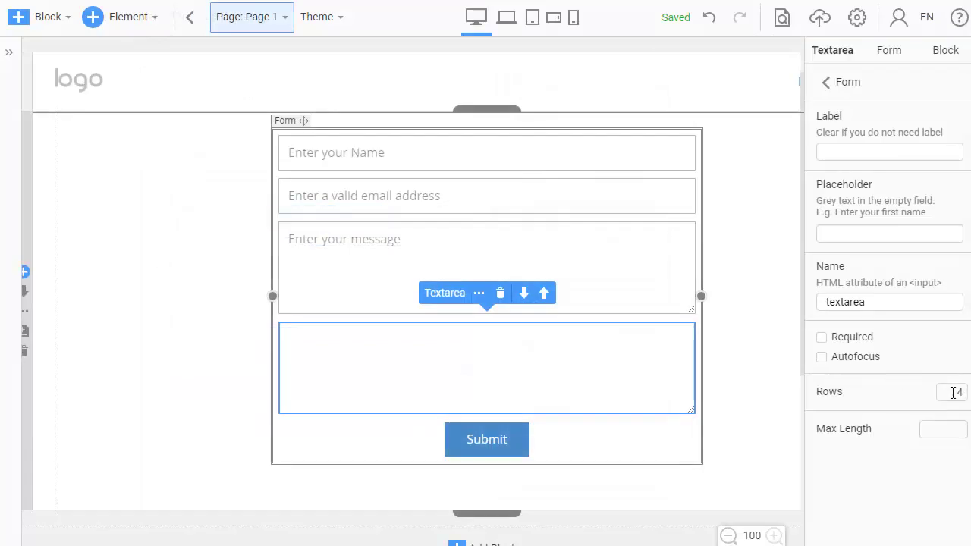
pyautogui.doubleClick(948, 393)
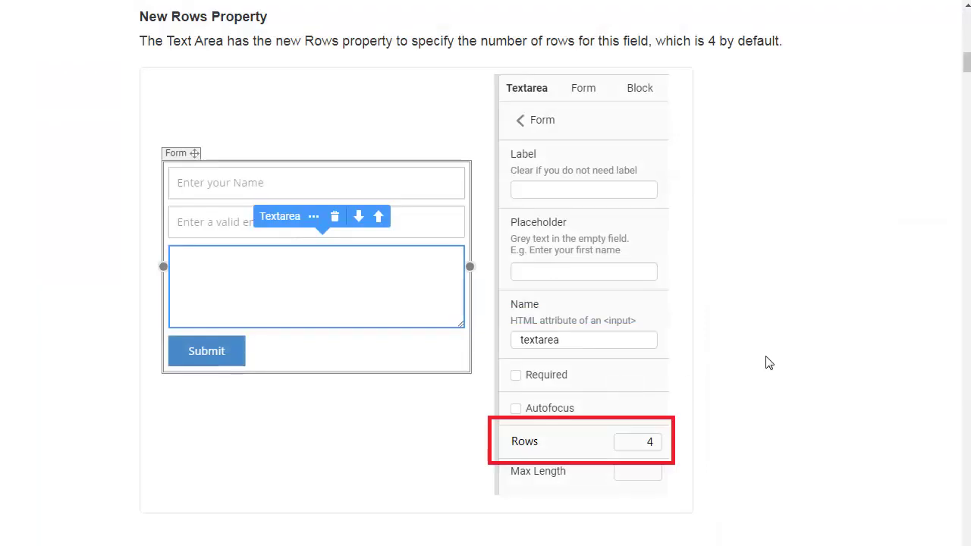
pyautogui.scroll(-2, 766, 362)
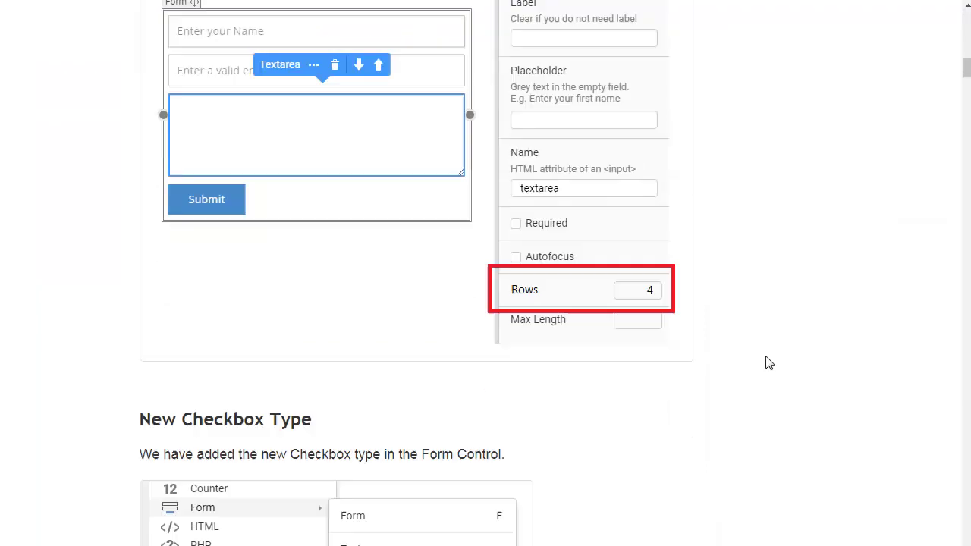
pyautogui.scroll(-5, 766, 362)
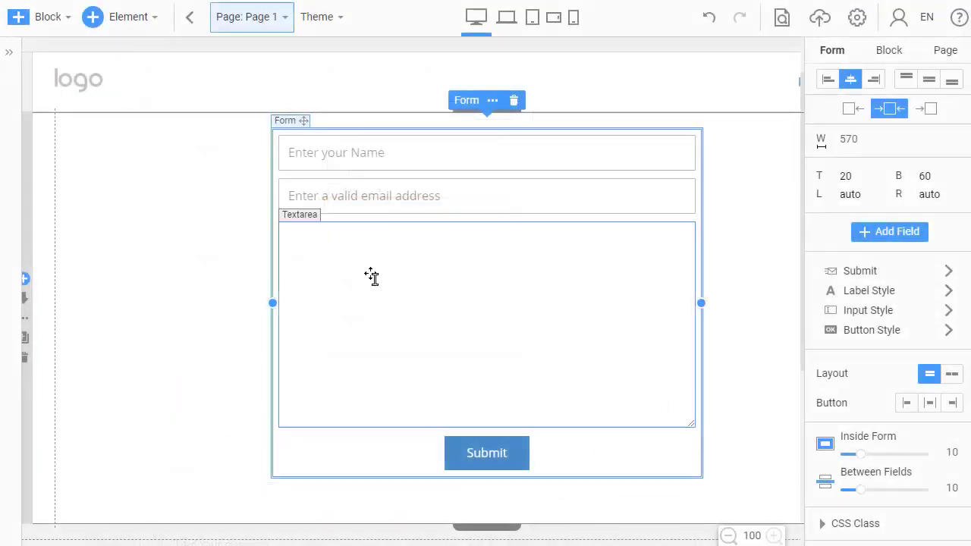
# - Add a Checkbox field to the form and tick Checked by Default
pyautogui.click(140, 20)
pyautogui.moveTo(173, 305)
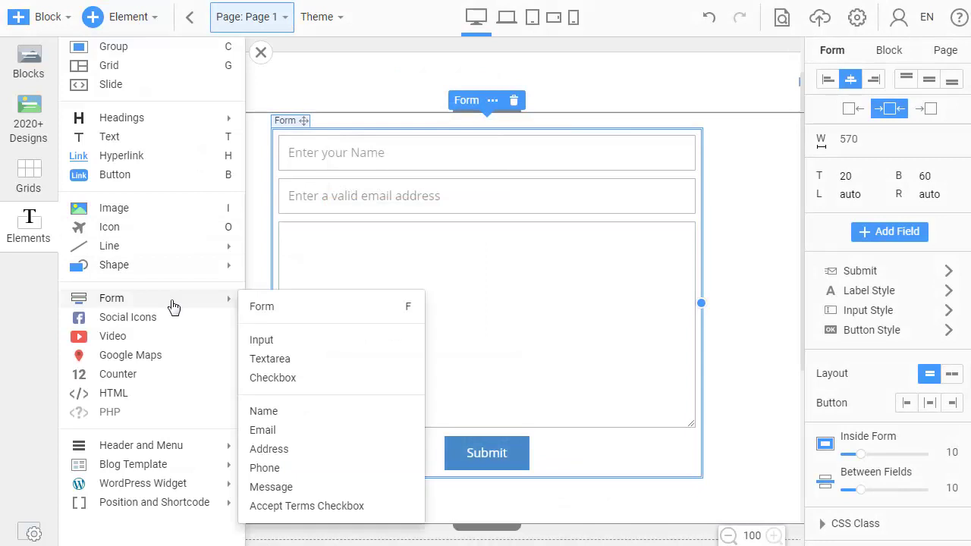
pyautogui.click(296, 381)
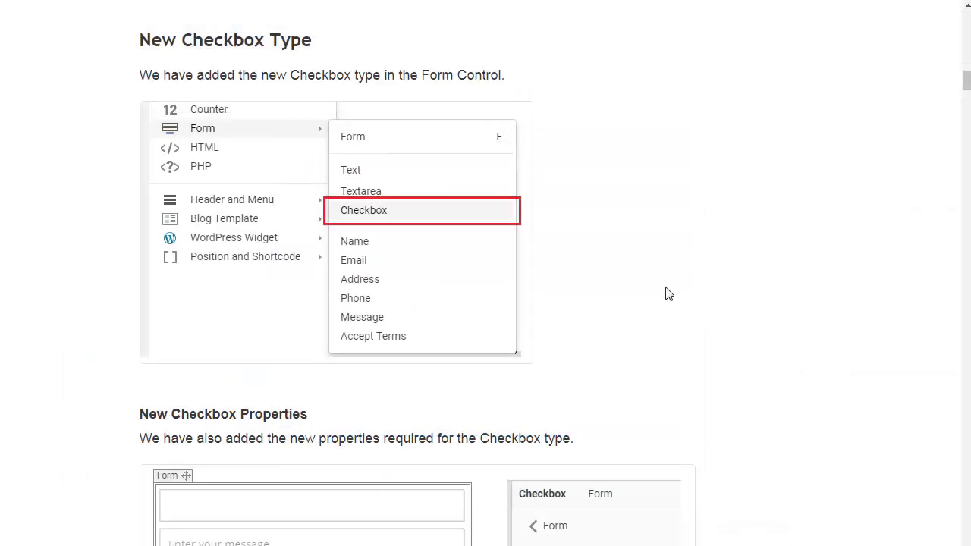
pyautogui.scroll(-5, 665, 293)
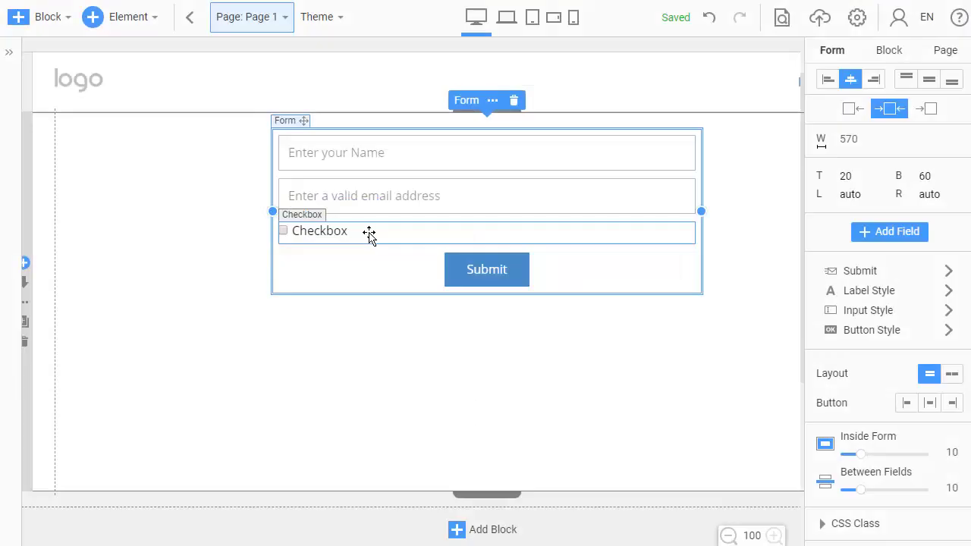
pyautogui.click(369, 235)
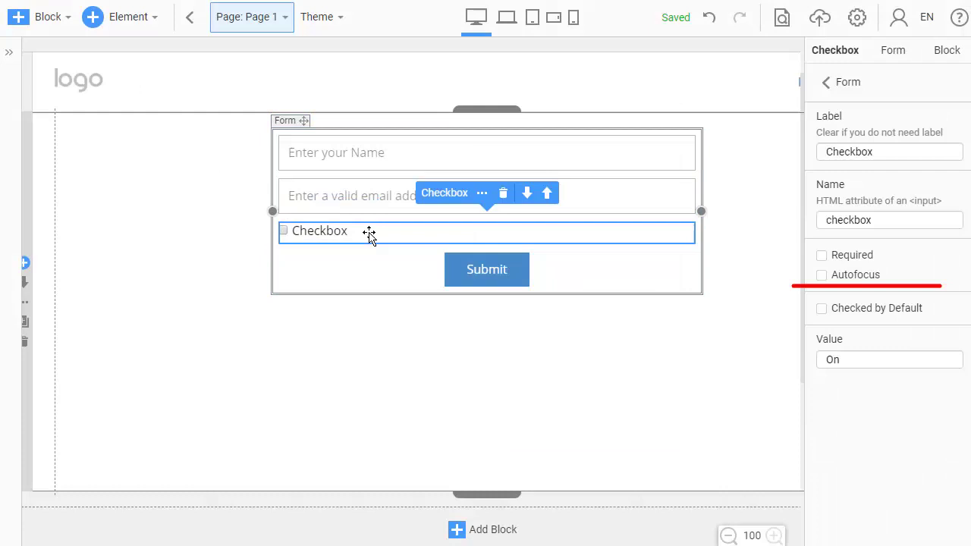
pyautogui.click(822, 309)
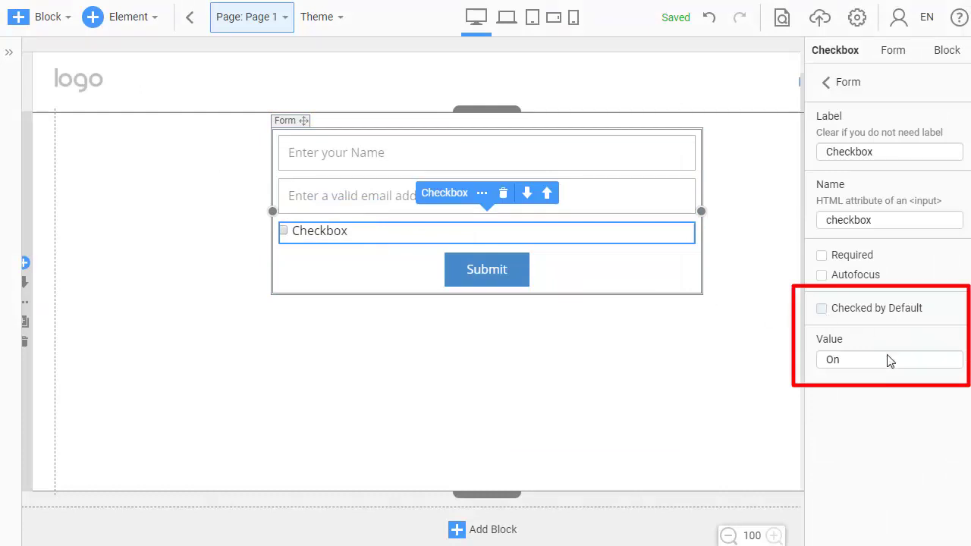
pyautogui.click(885, 358)
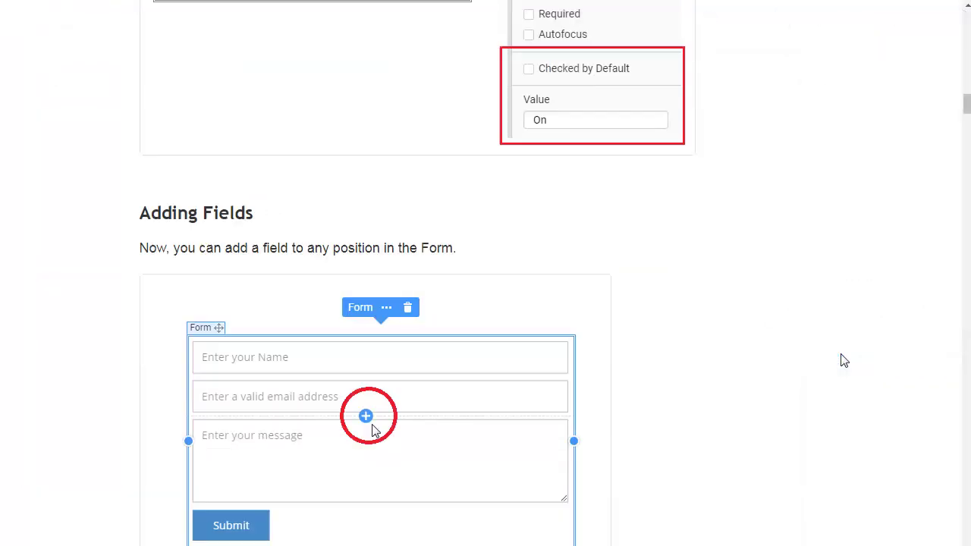
pyautogui.scroll(-2, 842, 360)
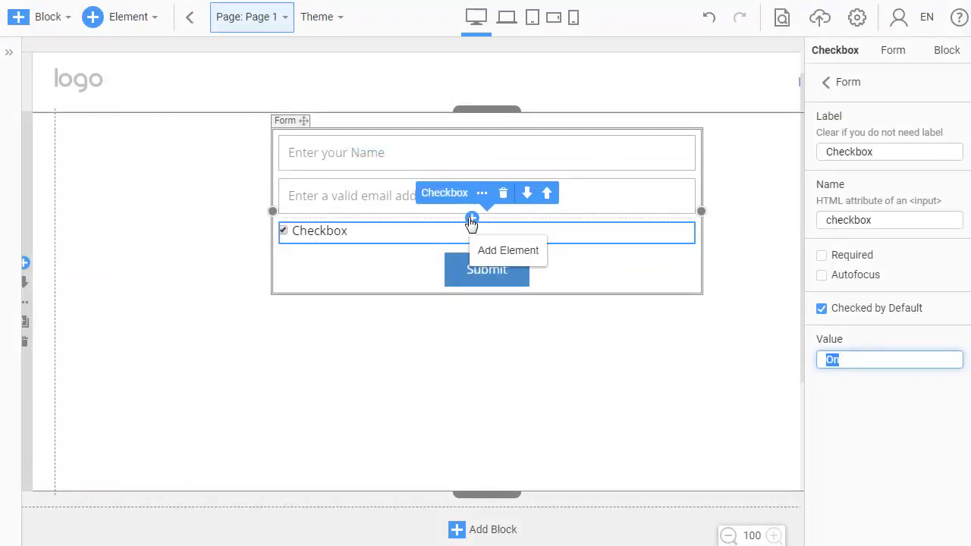
# - Add a Message field to the form
pyautogui.click(471, 220)
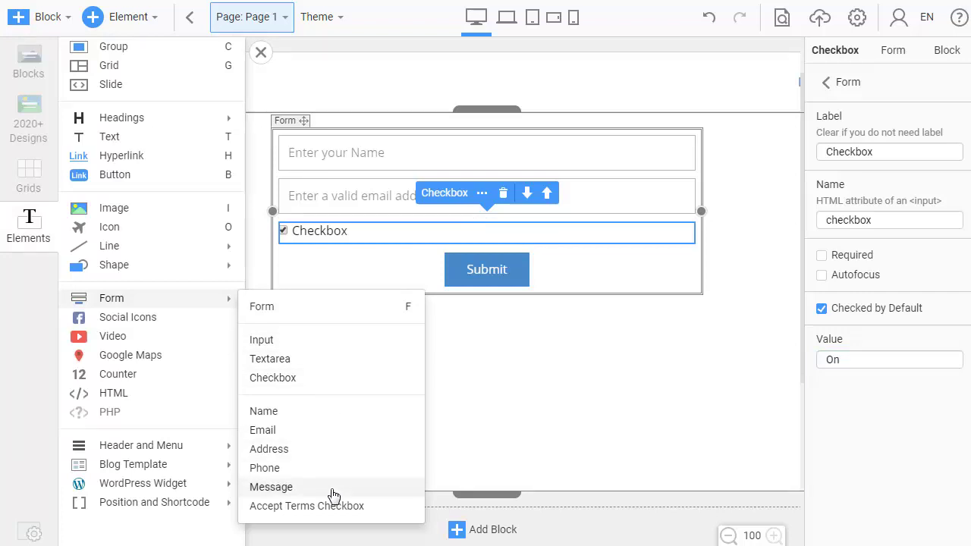
pyautogui.click(270, 487)
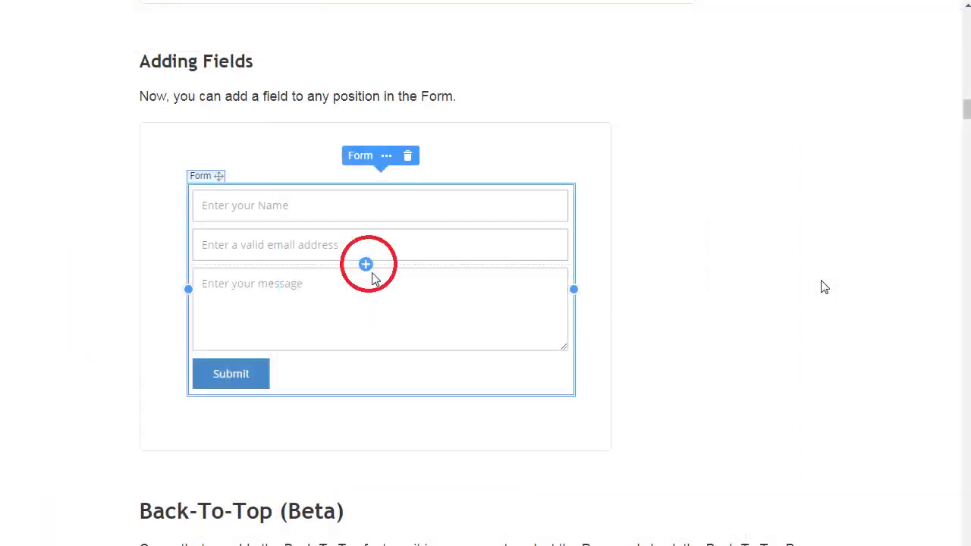
pyautogui.scroll(-8, 821, 284)
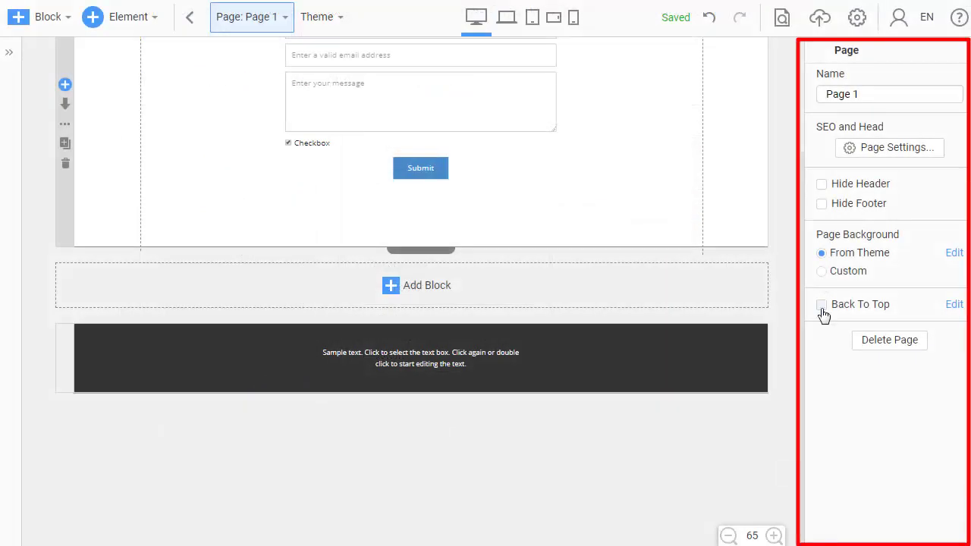
# - Enable Back To Top with a filled circle icon and Spacing increased to 16
pyautogui.click(822, 306)
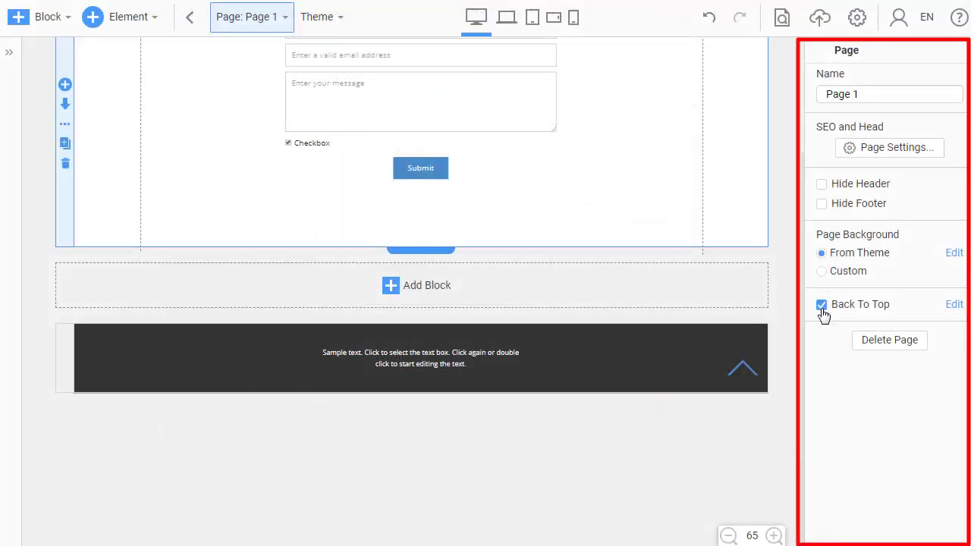
pyautogui.click(954, 304)
pyautogui.click(872, 85)
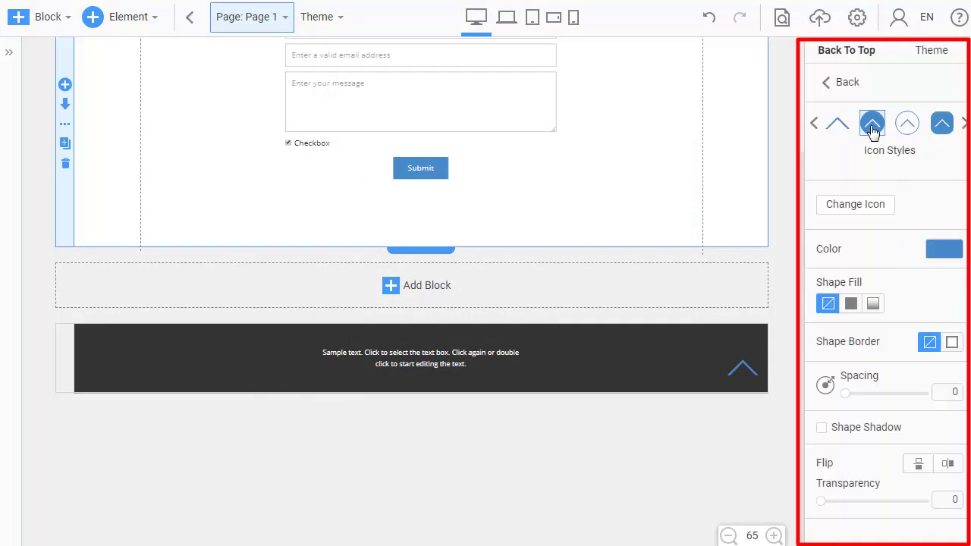
pyautogui.moveTo(853, 404); pyautogui.dragTo(860, 410)
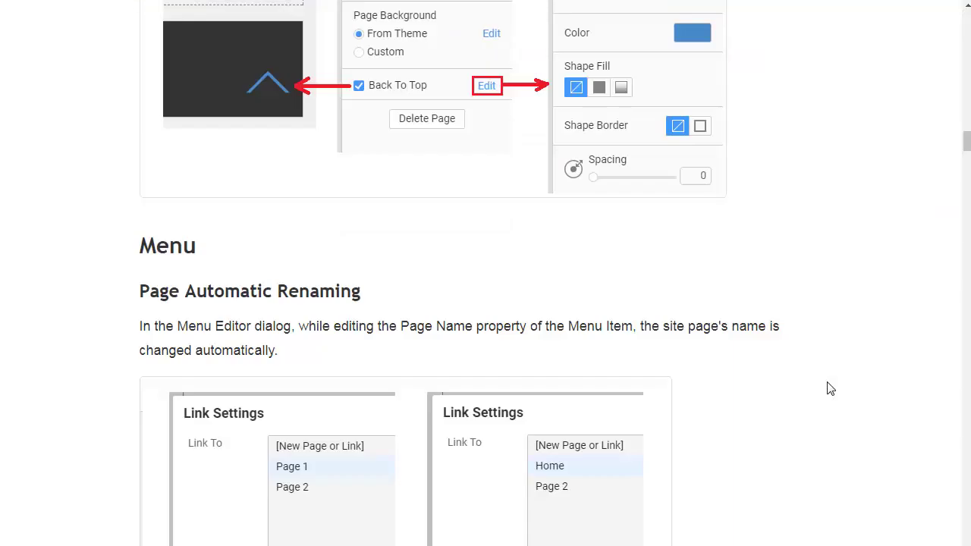
pyautogui.scroll(-5, 830, 390)
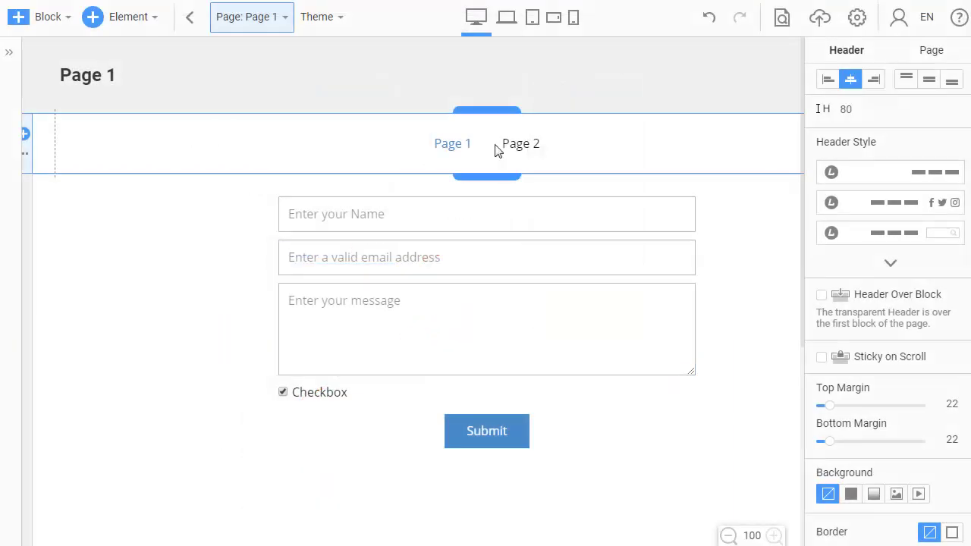
# - Rename the header menu's first item from Page 1 to Home
pyautogui.click(494, 147)
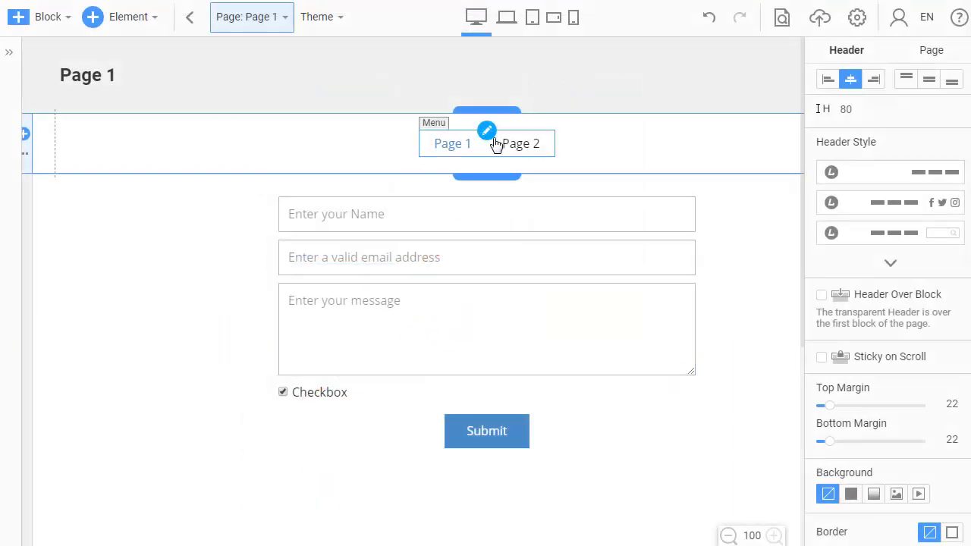
pyautogui.click(488, 129)
pyautogui.click(343, 112)
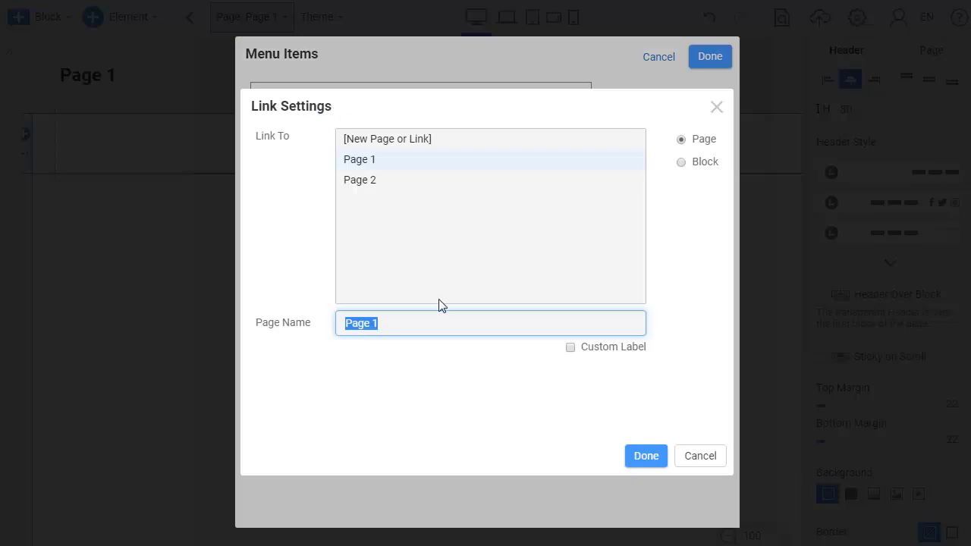
pyautogui.write('Home')
pyautogui.click(645, 456)
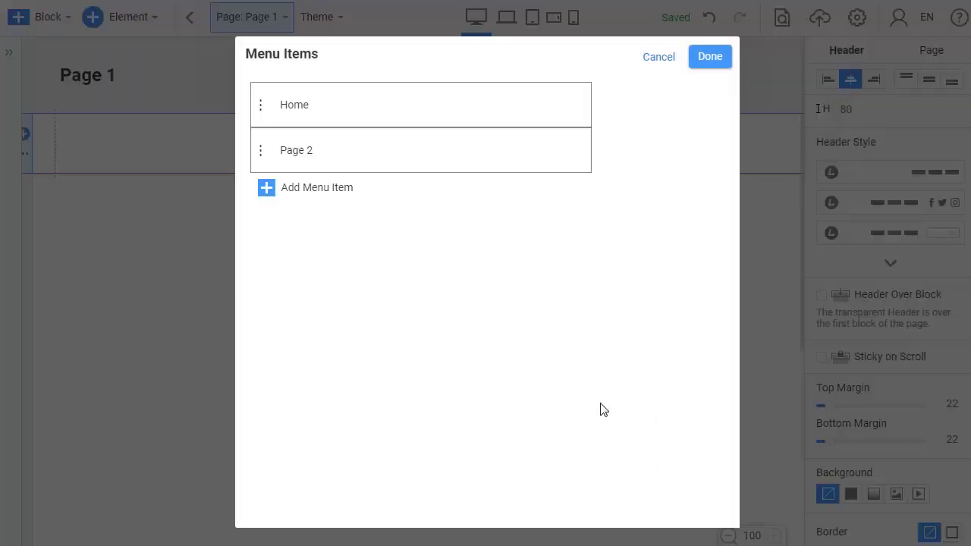
# - Rename the second menu item from Page 2 to About and close the Menu Items editor
pyautogui.click(298, 157)
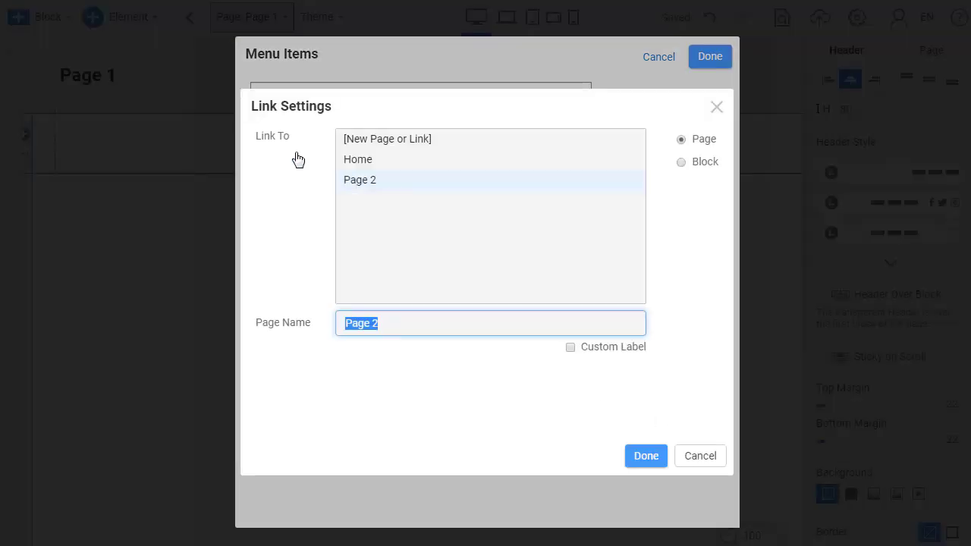
pyautogui.moveTo(408, 314); pyautogui.dragTo(319, 306)
pyautogui.write('A')
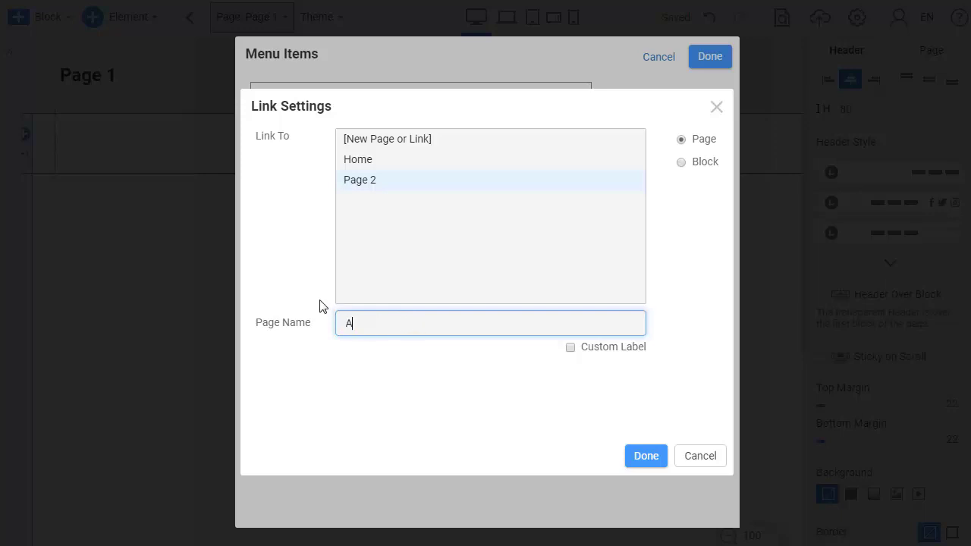
pyautogui.write('bout')
pyautogui.click(646, 457)
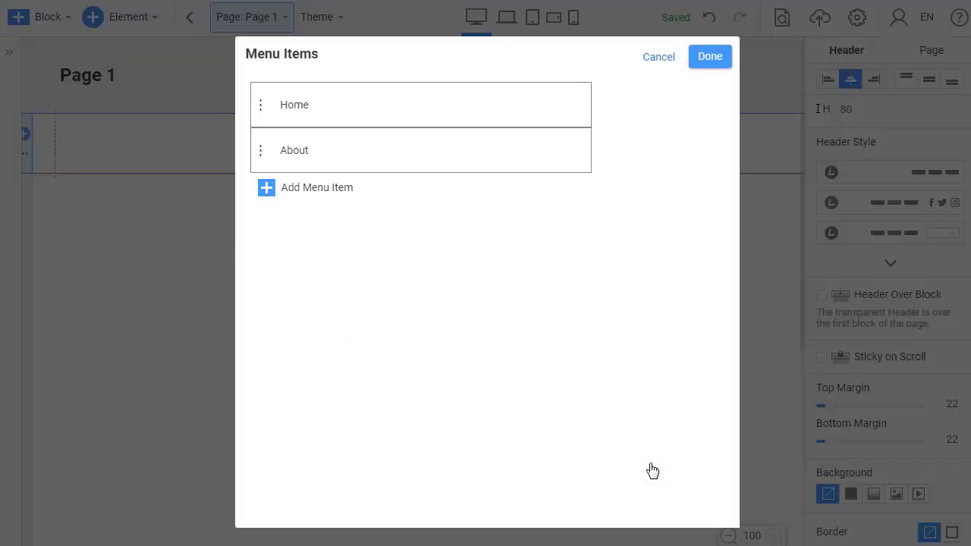
pyautogui.click(708, 58)
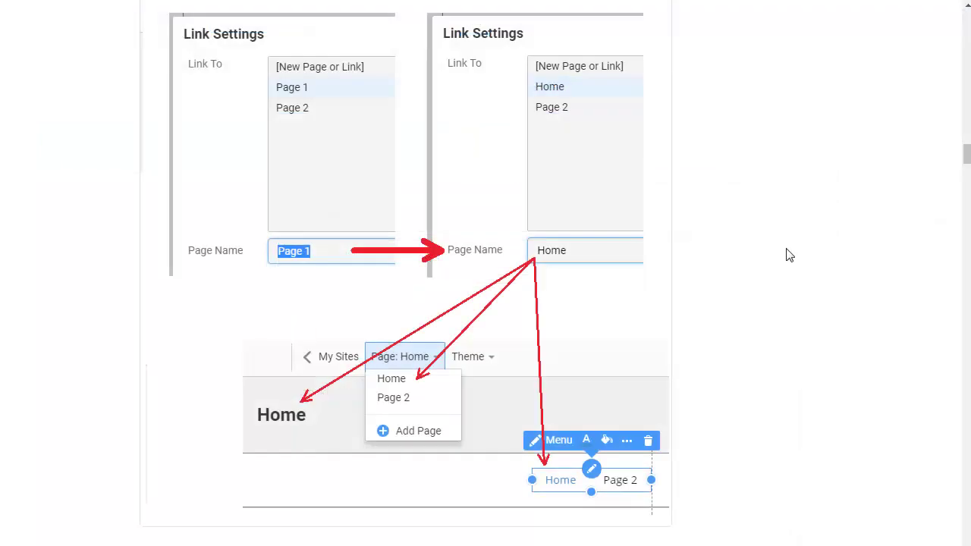
pyautogui.scroll(-7, 786, 253)
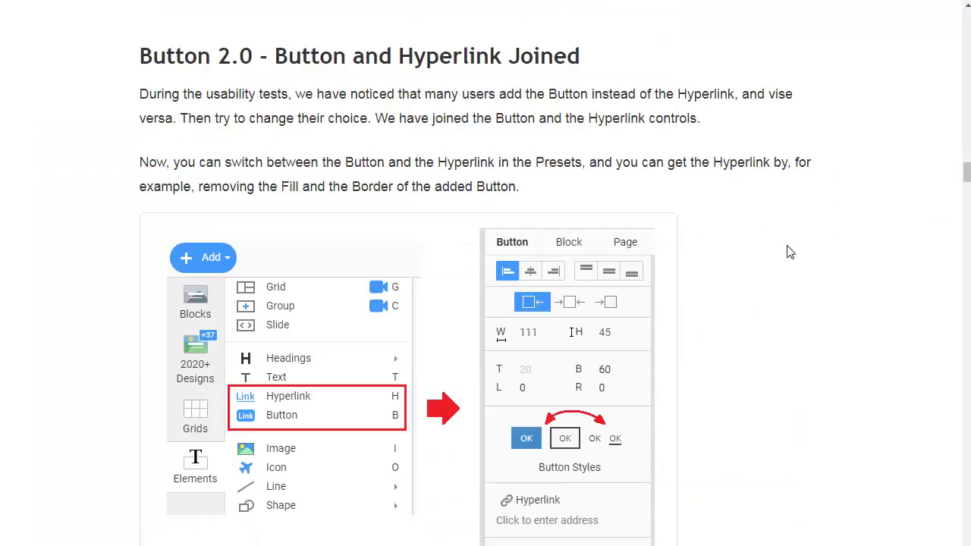
# - Add a Button, try the link and outline presets, and settle on the solid blue fill
pyautogui.scroll(-1, 786, 252)
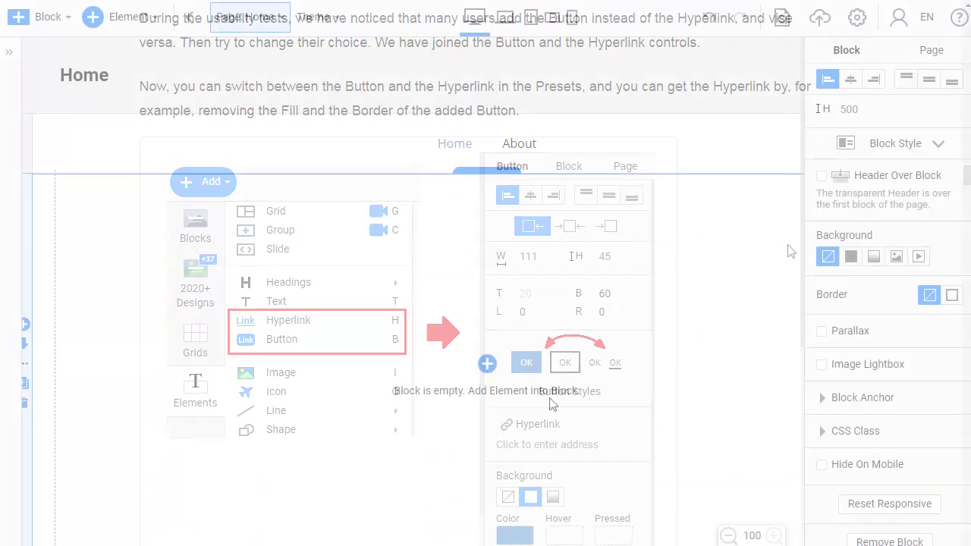
pyautogui.click(487, 364)
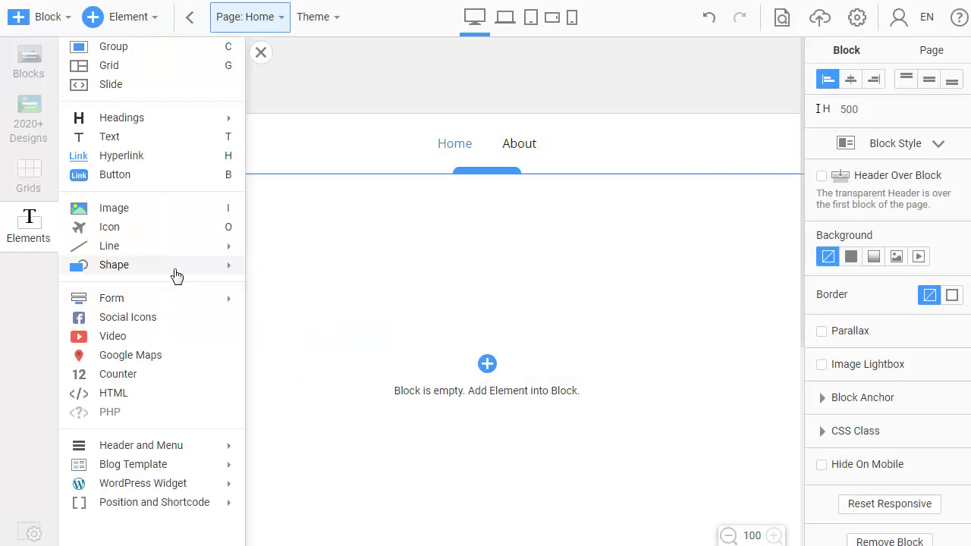
pyautogui.click(148, 176)
pyautogui.click(940, 245)
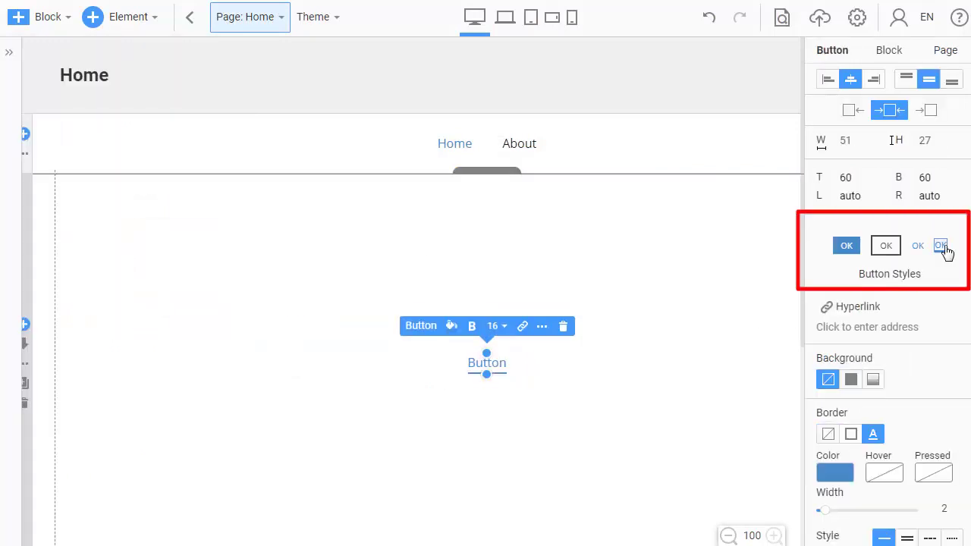
pyautogui.click(892, 250)
pyautogui.click(854, 251)
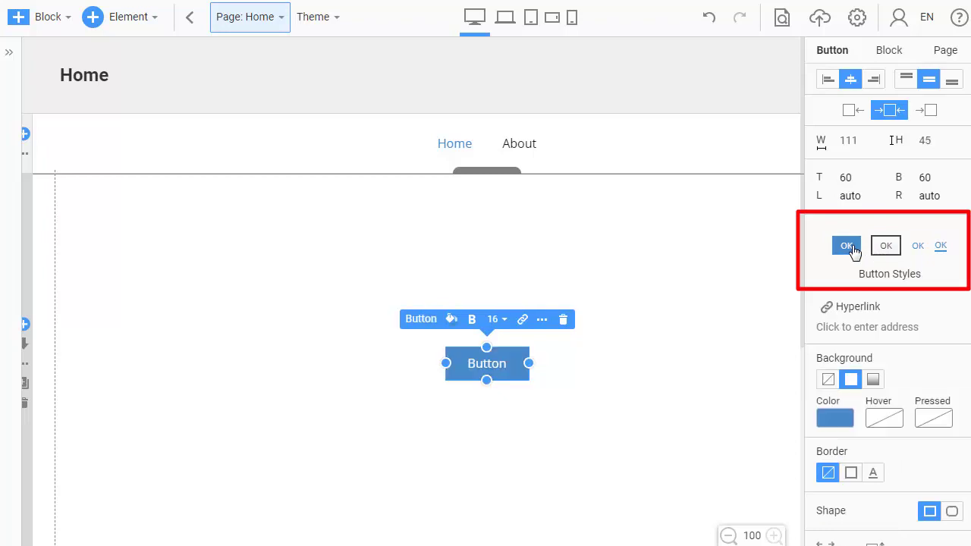
# - Add a Hyperlink below the button, cycling its style presets and ending on outlined
pyautogui.click(113, 18)
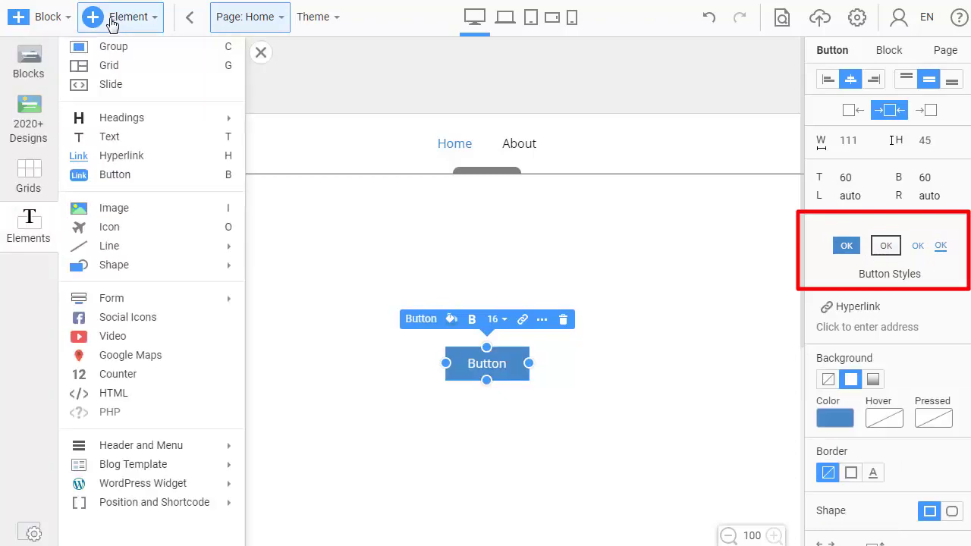
pyautogui.click(134, 158)
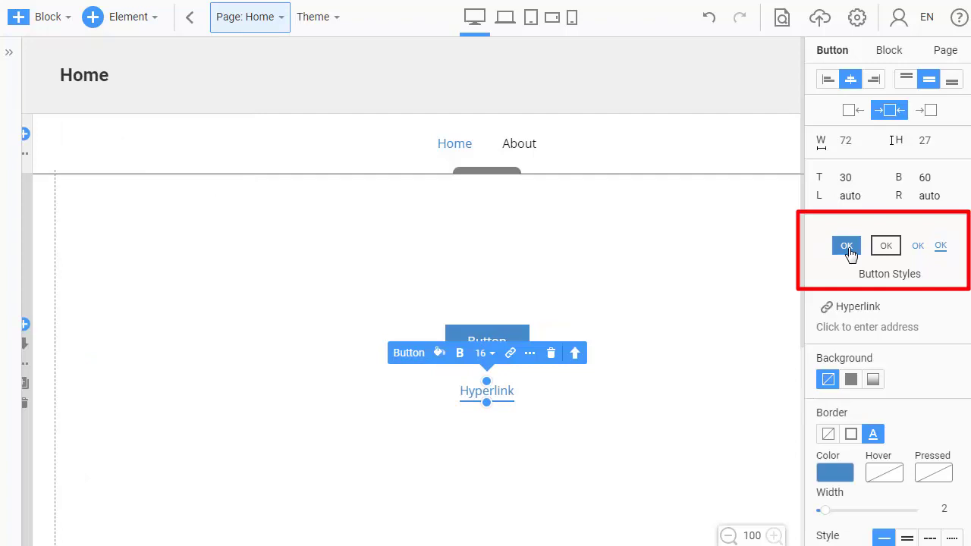
pyautogui.click(848, 250)
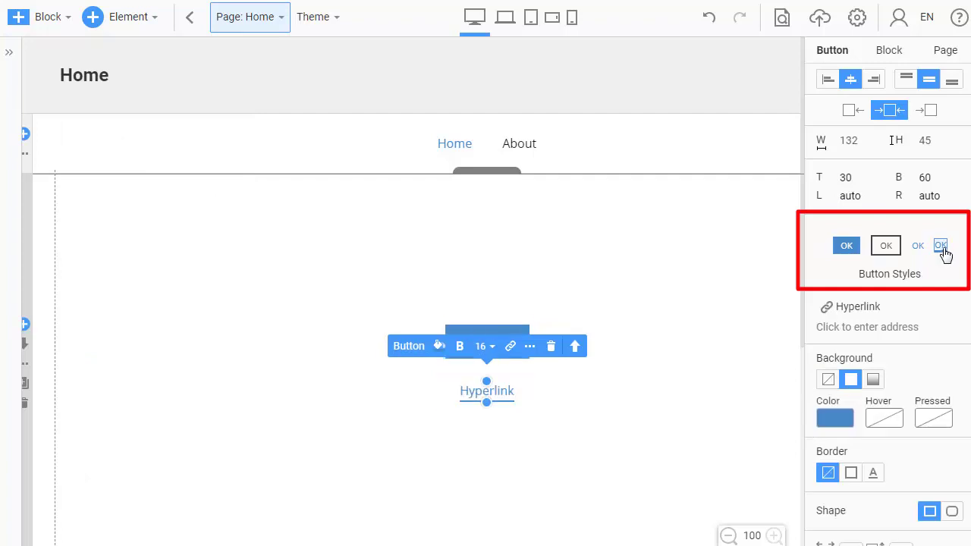
pyautogui.click(941, 247)
pyautogui.click(919, 249)
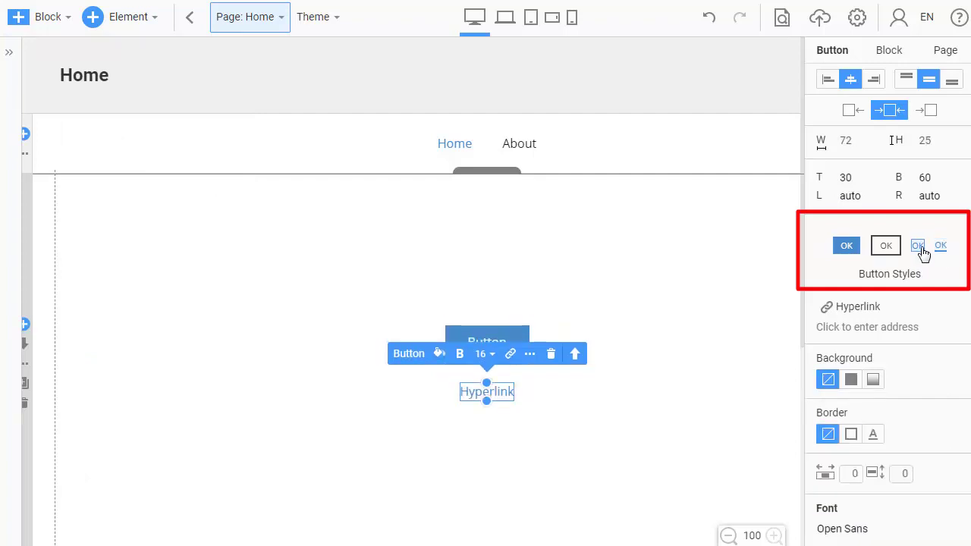
pyautogui.click(883, 248)
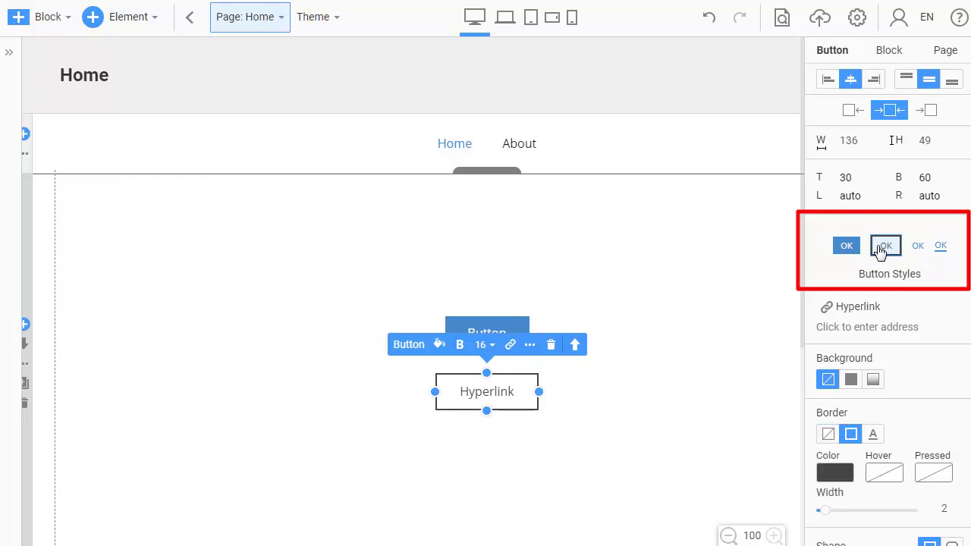
pyautogui.click(720, 307)
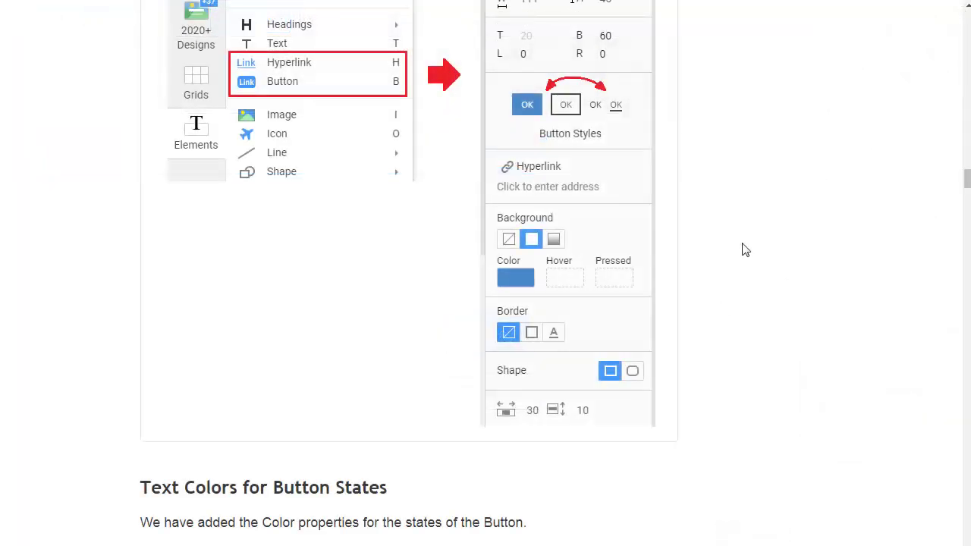
# - Set the button's Font Color to blue, Hover to red and Active to teal
pyautogui.scroll(-6, 743, 250)
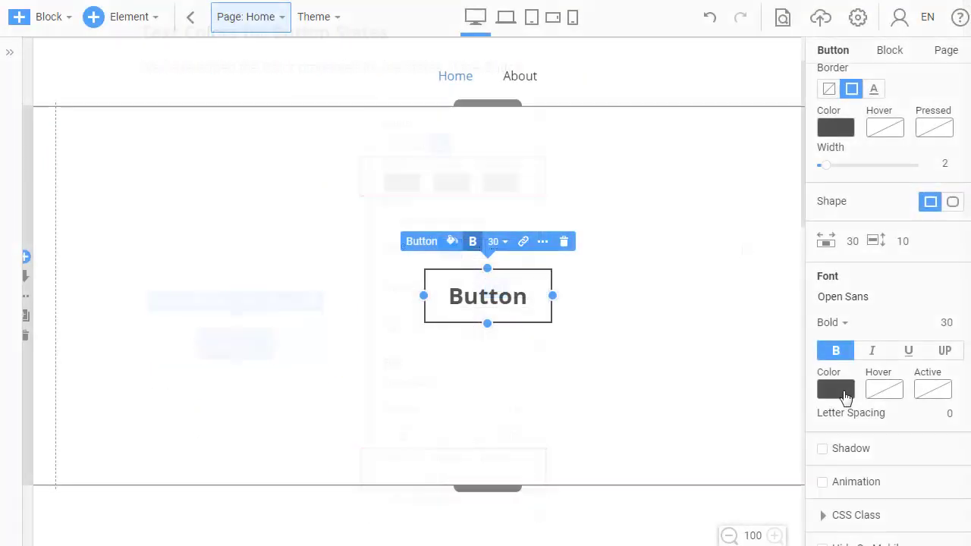
pyautogui.click(835, 389)
pyautogui.click(766, 212)
pyautogui.click(884, 391)
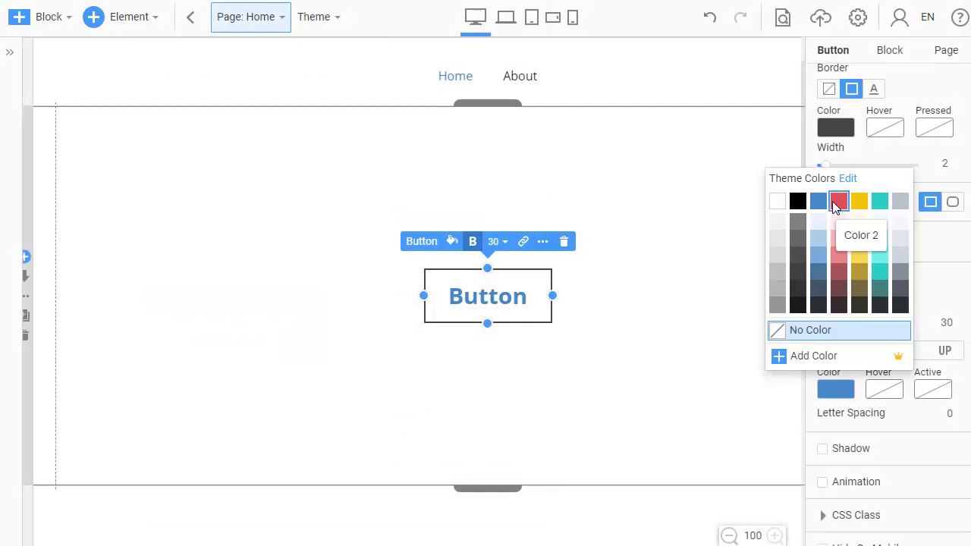
pyautogui.click(838, 140)
pyautogui.click(929, 389)
pyautogui.click(928, 201)
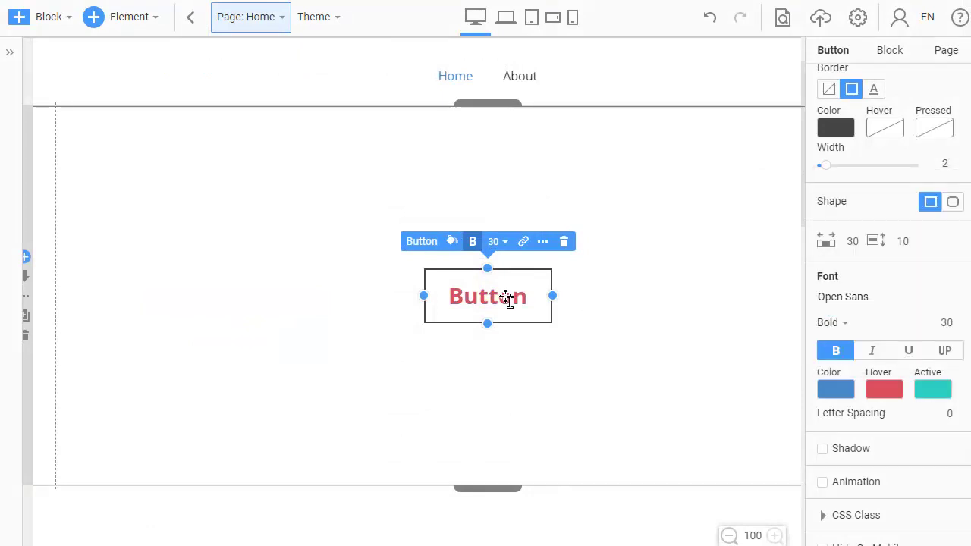
pyautogui.click(592, 305)
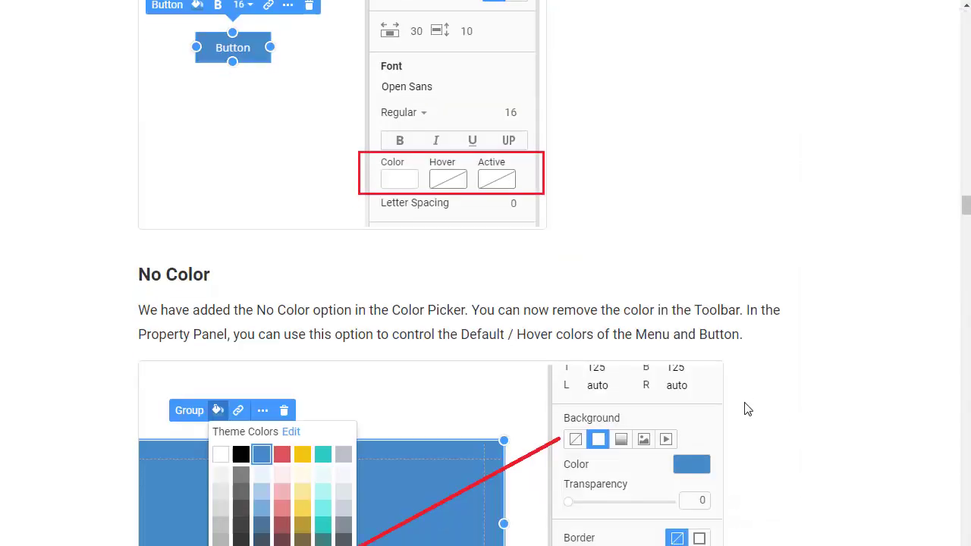
pyautogui.scroll(-3, 745, 407)
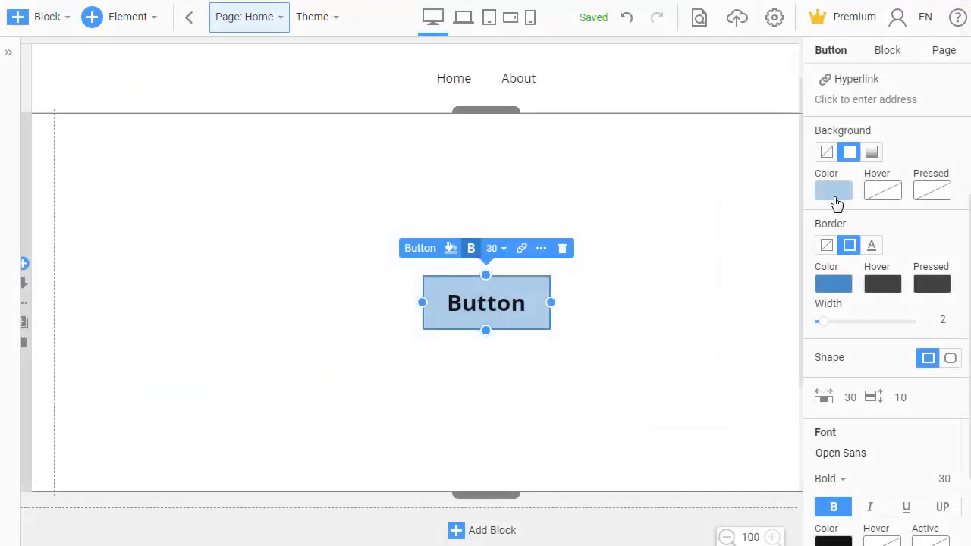
# - Set the button's Background Color to No Color
pyautogui.click(840, 202)
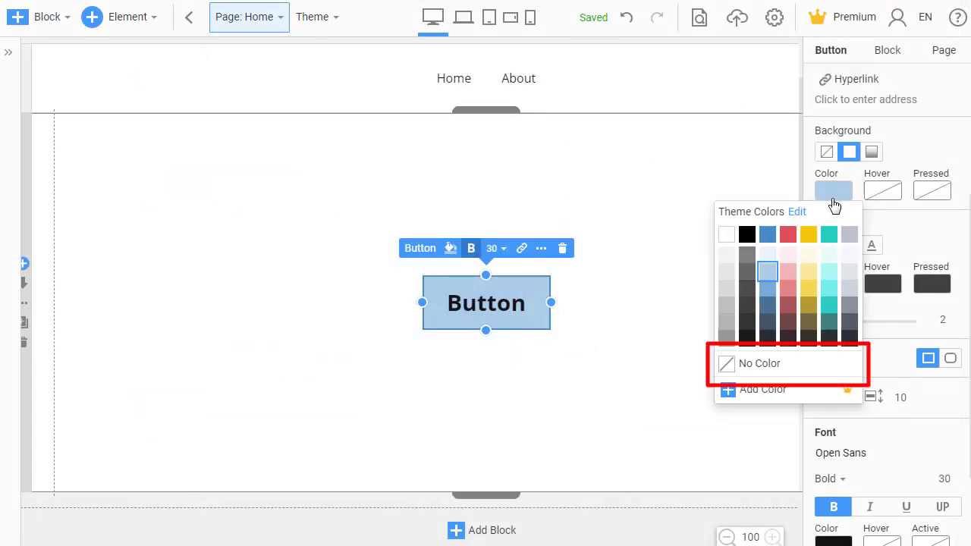
pyautogui.click(771, 367)
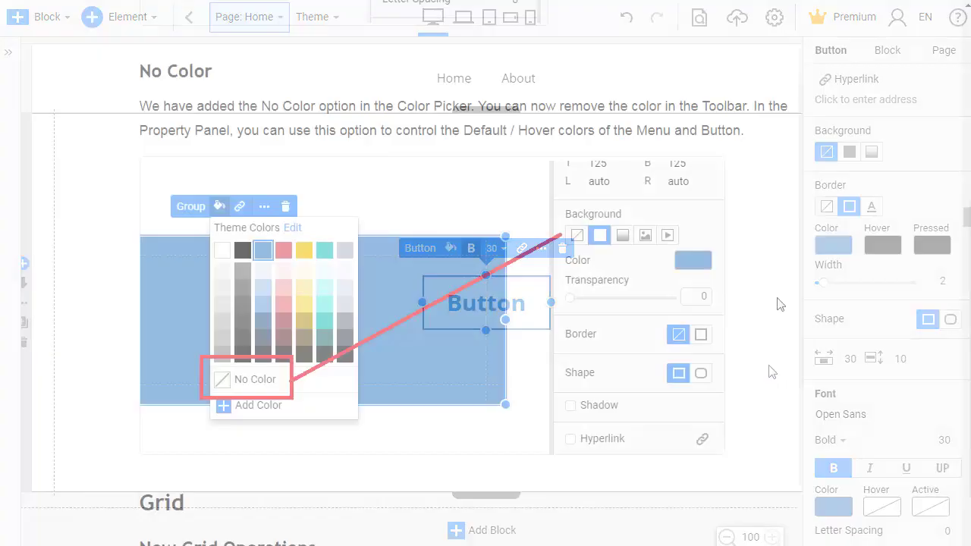
# - Toggle the grid to Full Width and back to Content Width, then narrow the blue left cell
pyautogui.scroll(-6, 776, 306)
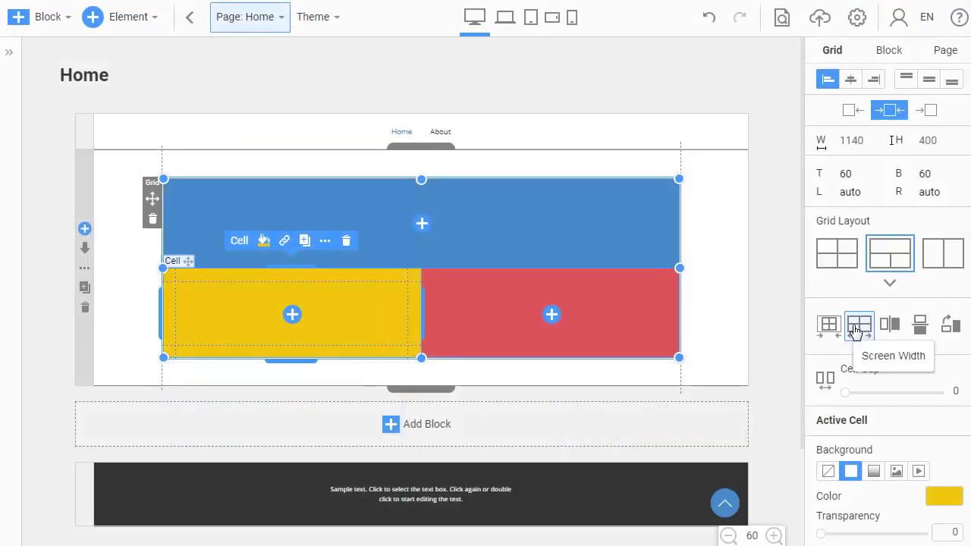
pyautogui.click(855, 331)
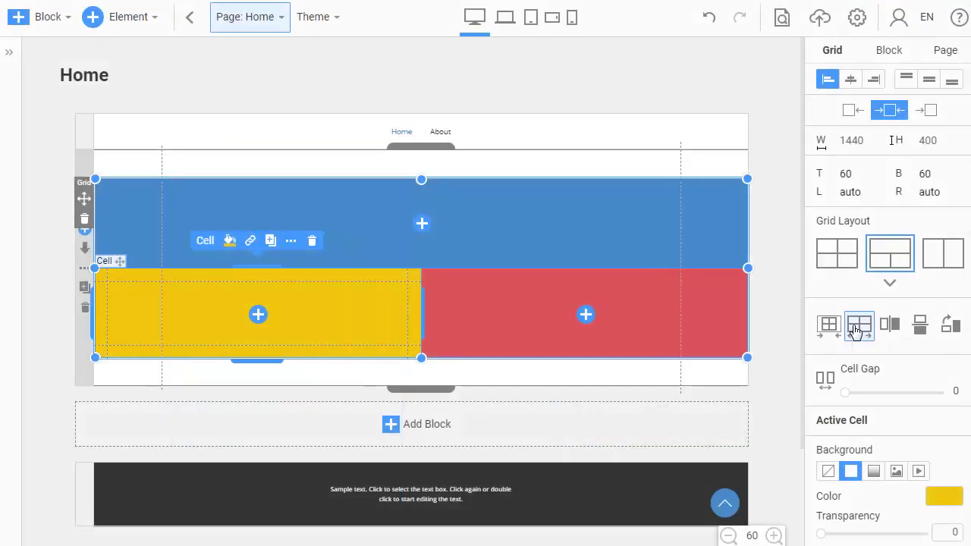
pyautogui.click(825, 329)
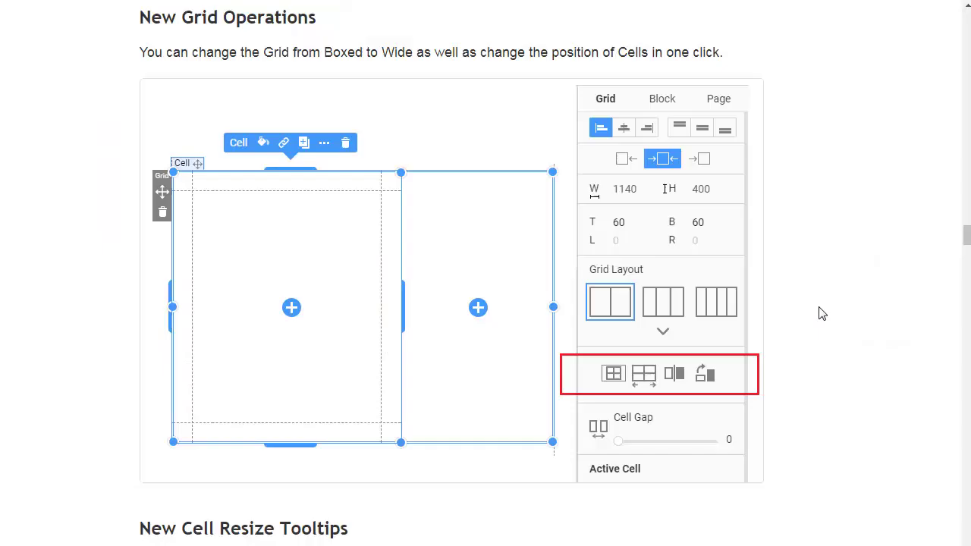
pyautogui.scroll(-6, 817, 311)
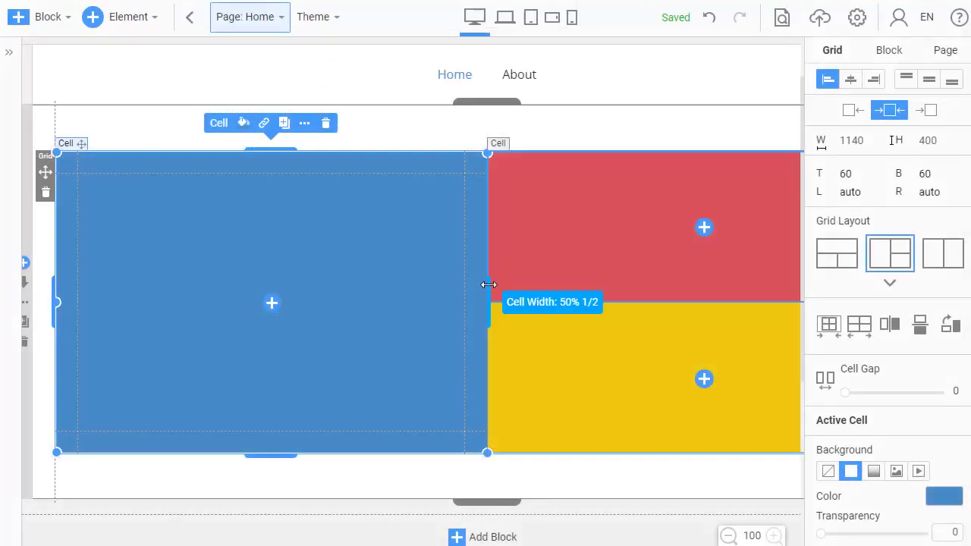
pyautogui.moveTo(487, 283); pyautogui.dragTo(360, 283)
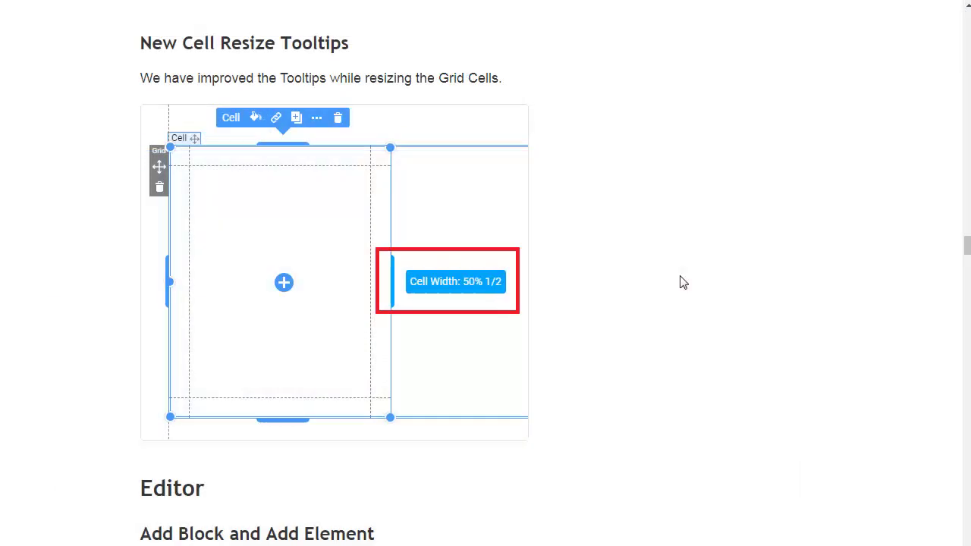
pyautogui.scroll(-6, 683, 282)
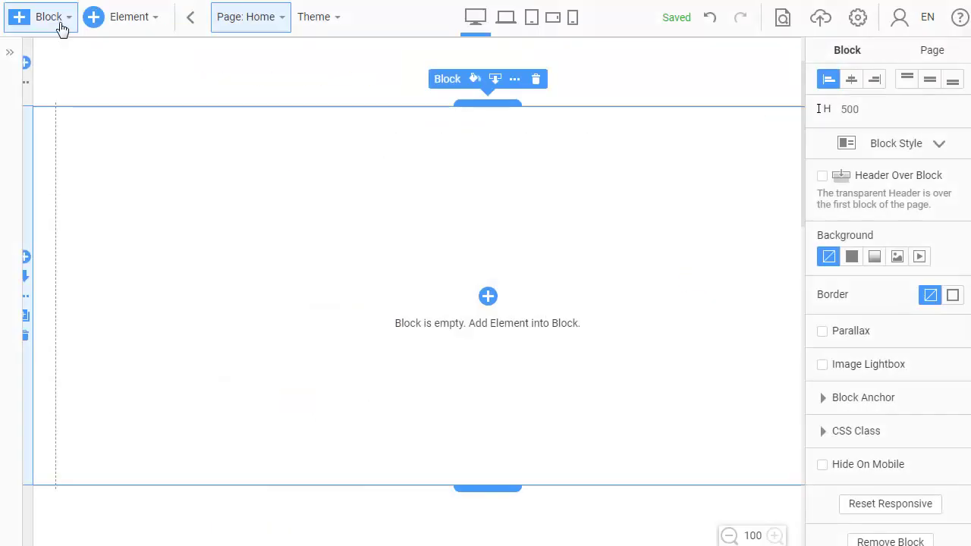
# - Insert a circle shape from the elements list and drag it down into the lower block
pyautogui.click(63, 29)
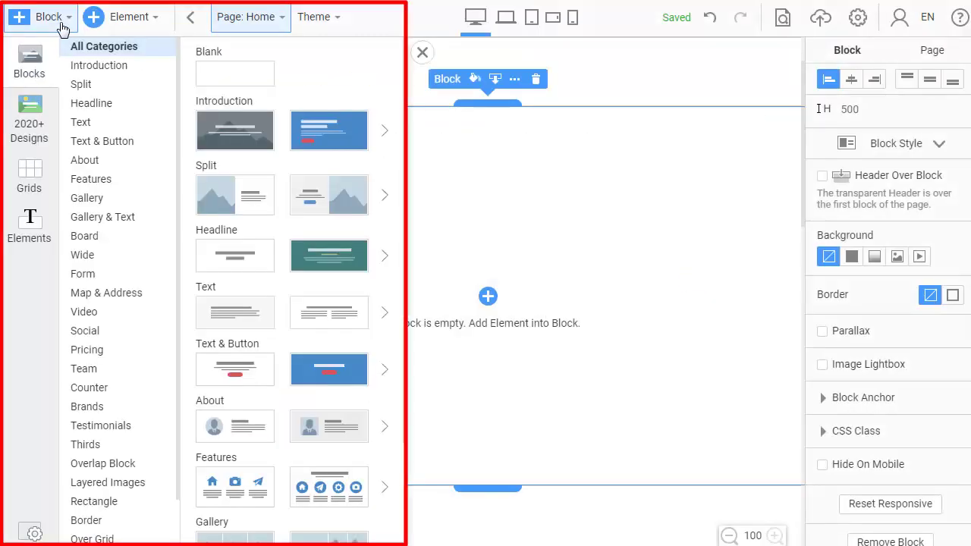
pyautogui.click(152, 24)
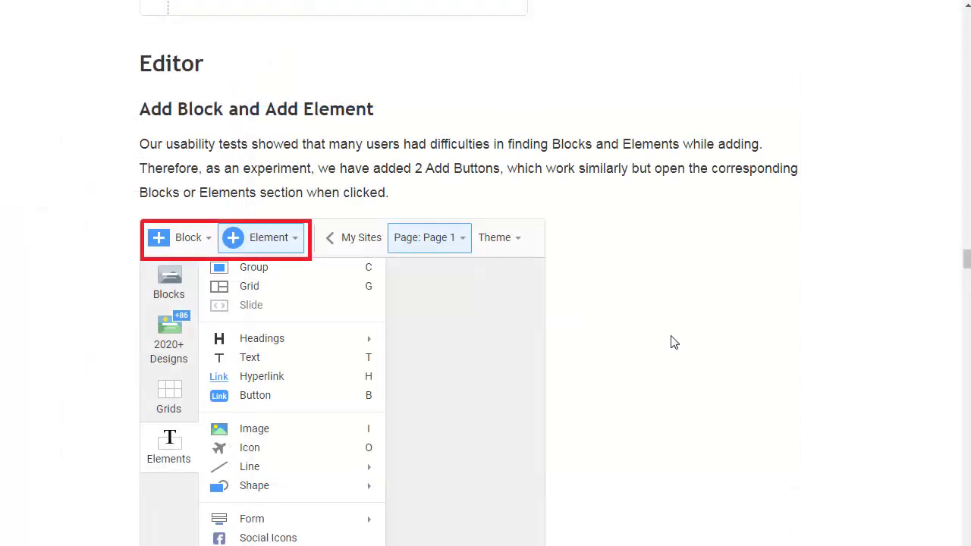
pyautogui.scroll(-7, 672, 340)
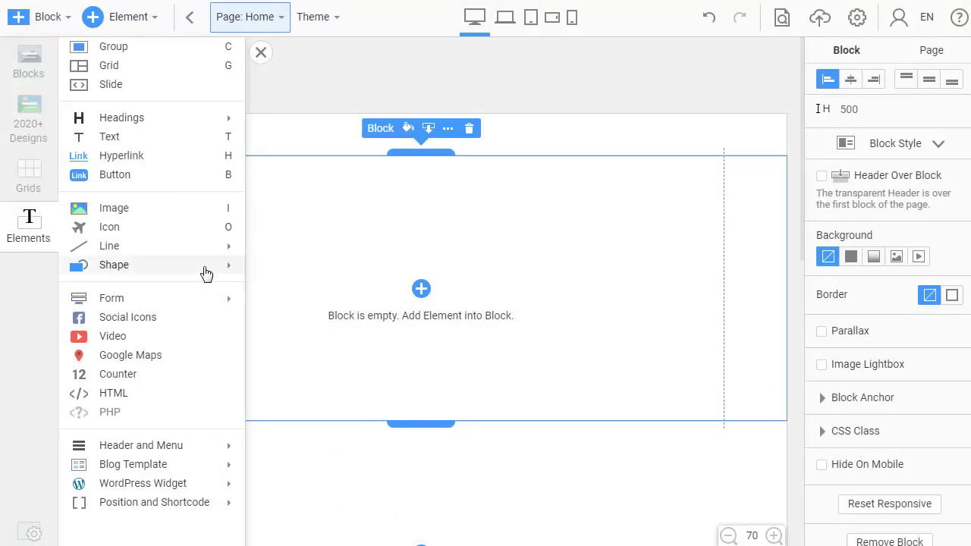
pyautogui.moveTo(208, 273)
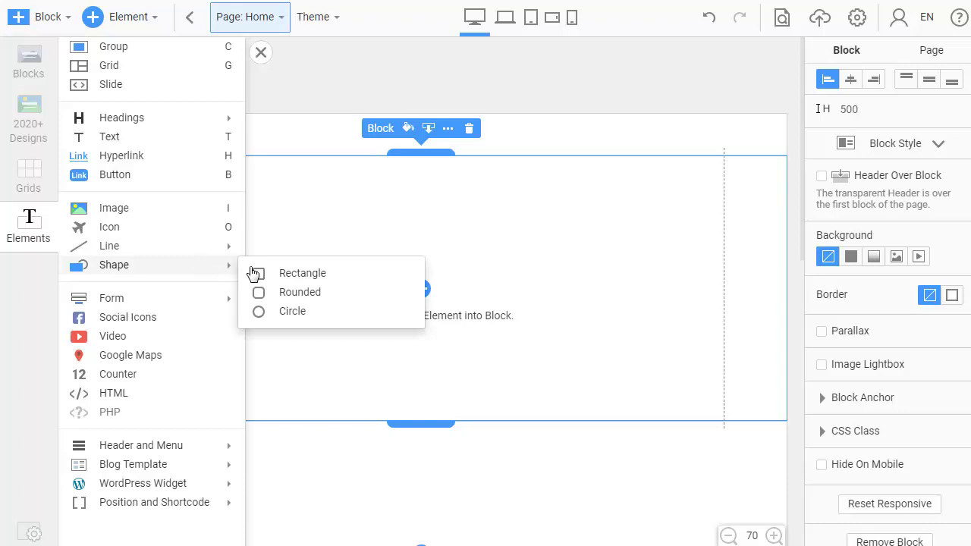
pyautogui.click(303, 317)
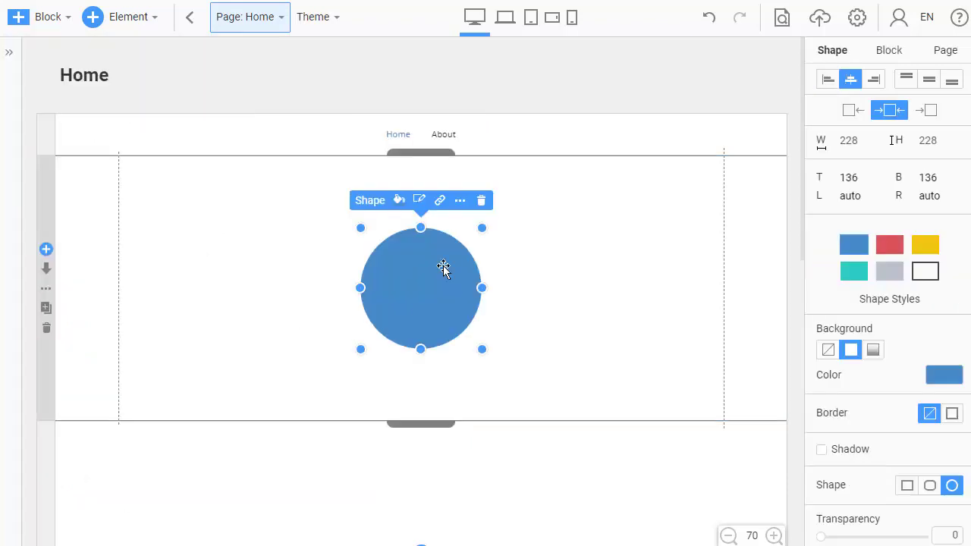
pyautogui.moveTo(443, 268); pyautogui.dragTo(438, 461)
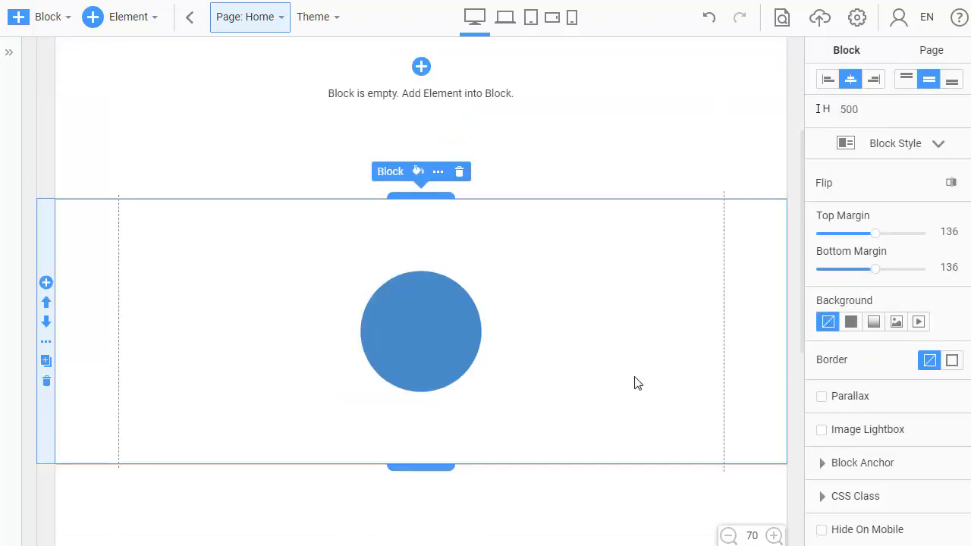
pyautogui.scroll(-10, 791, 382)
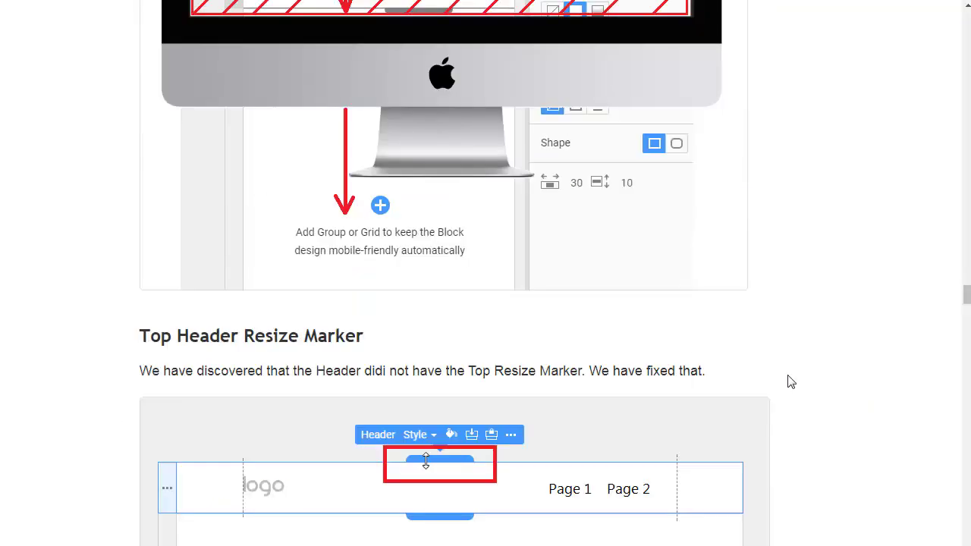
pyautogui.scroll(-1, 791, 382)
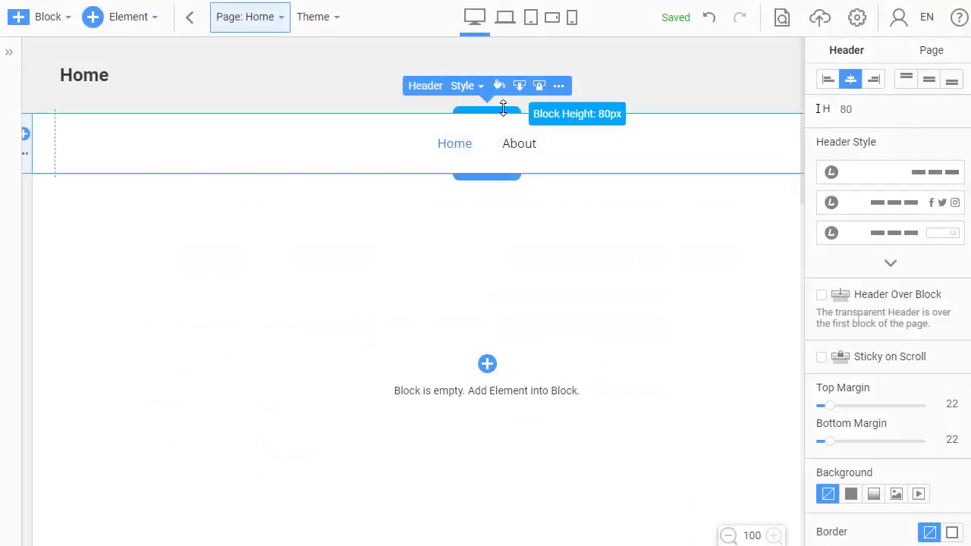
# - Raise the header's top edge to make it 91px tall and show the Header Style presets
pyautogui.moveTo(505, 104)
pyautogui.mouseDown()
pyautogui.moveTo(501, 49)
pyautogui.moveTo(498, 98)
pyautogui.mouseUp()
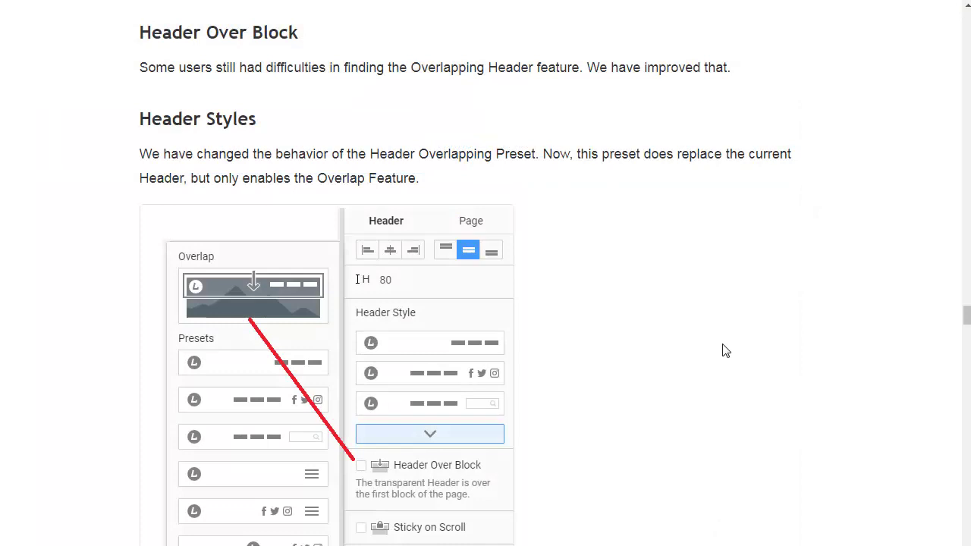
pyautogui.scroll(-1, 725, 351)
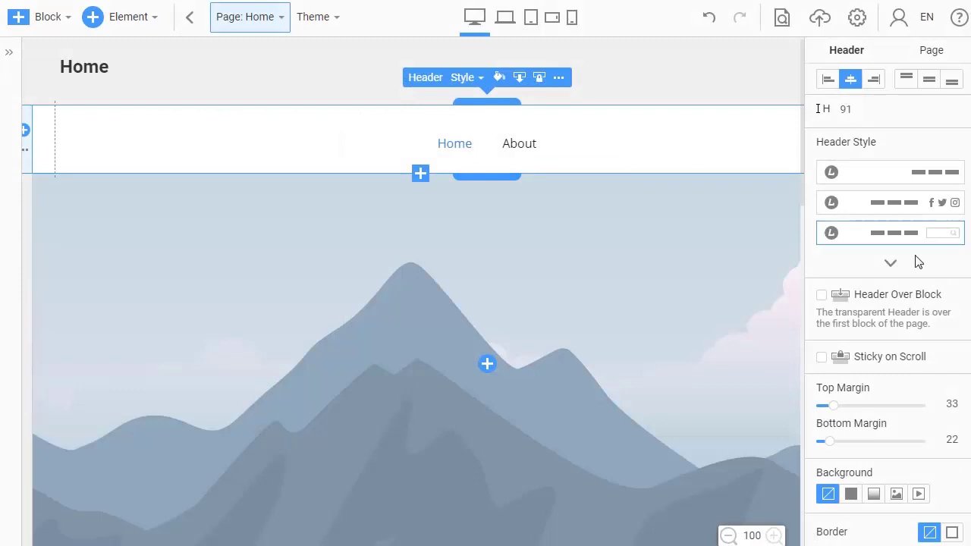
pyautogui.click(898, 268)
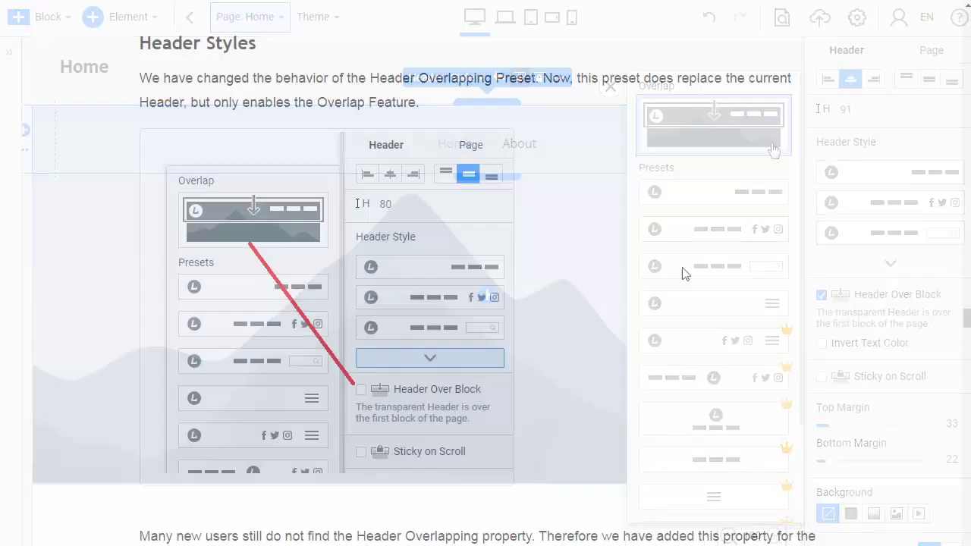
pyautogui.scroll(-6, 685, 273)
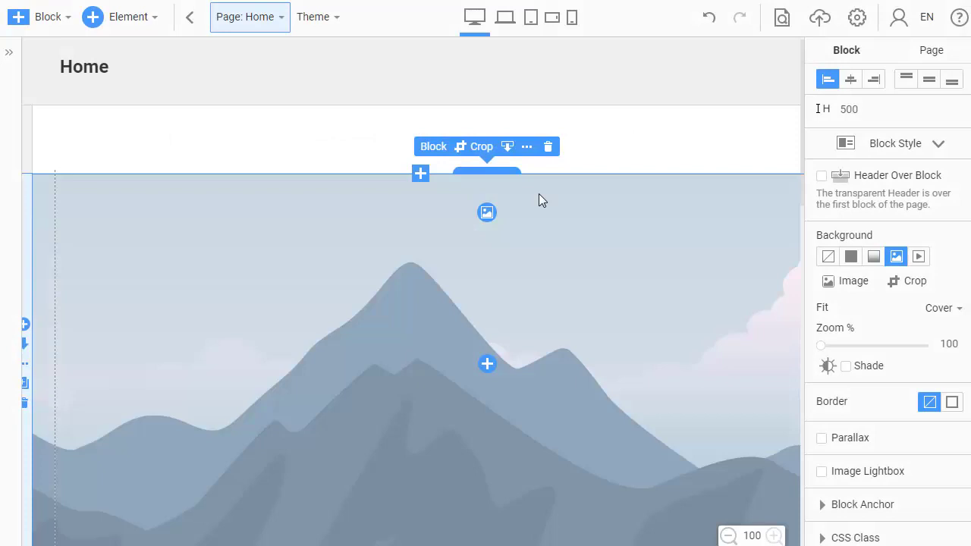
# - Set the header to Header Over Block so it overlaps the mountain image block
pyautogui.rightClick(539, 195)
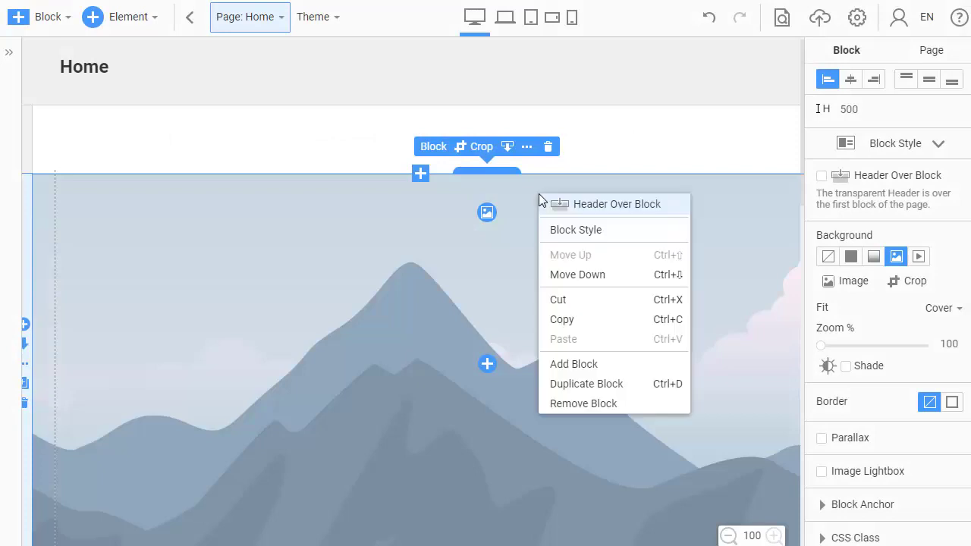
pyautogui.click(673, 215)
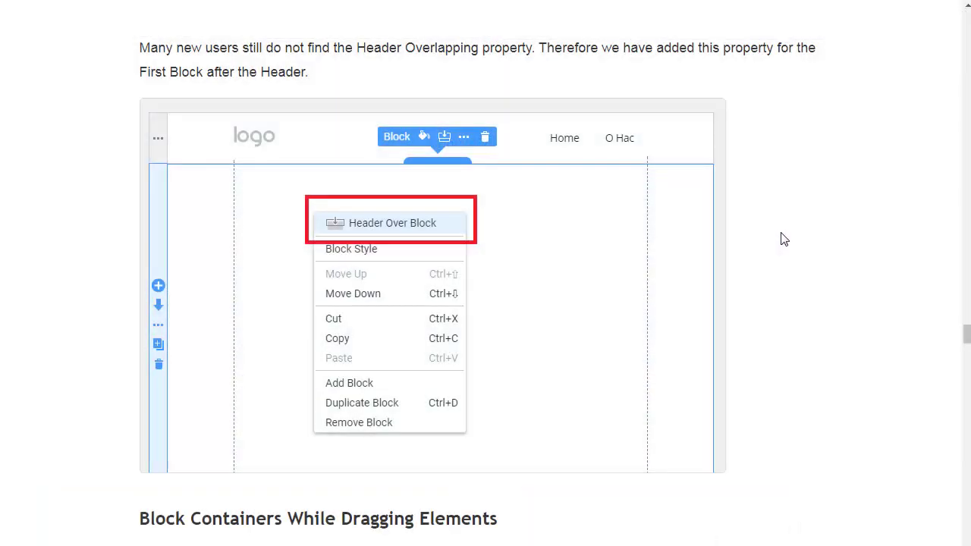
pyautogui.scroll(-3, 781, 238)
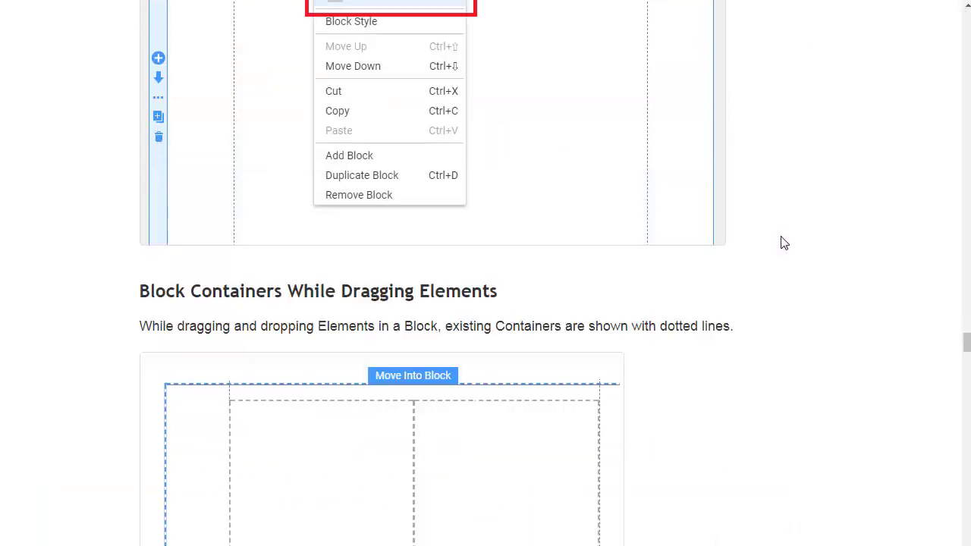
pyautogui.scroll(-3, 783, 243)
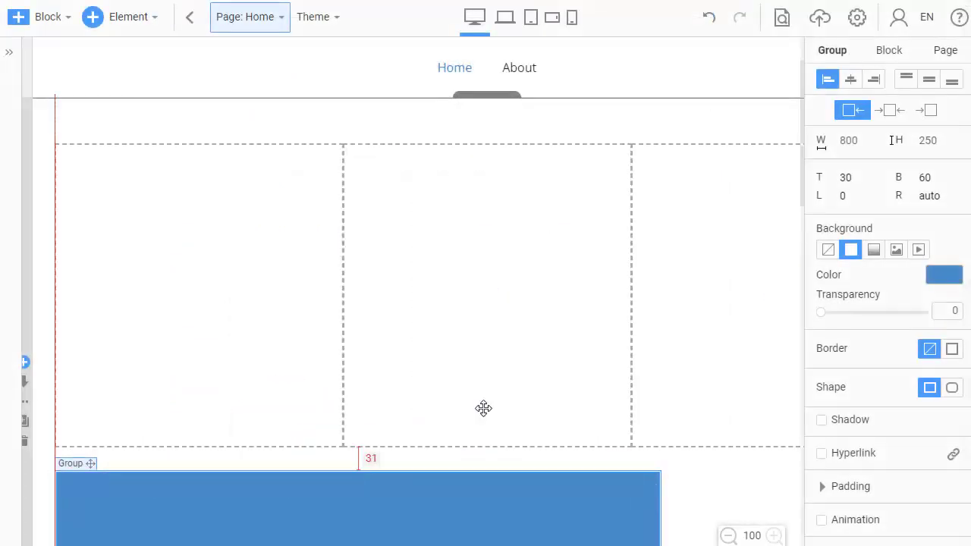
pyautogui.moveTo(480, 407); pyautogui.dragTo(551, 349)
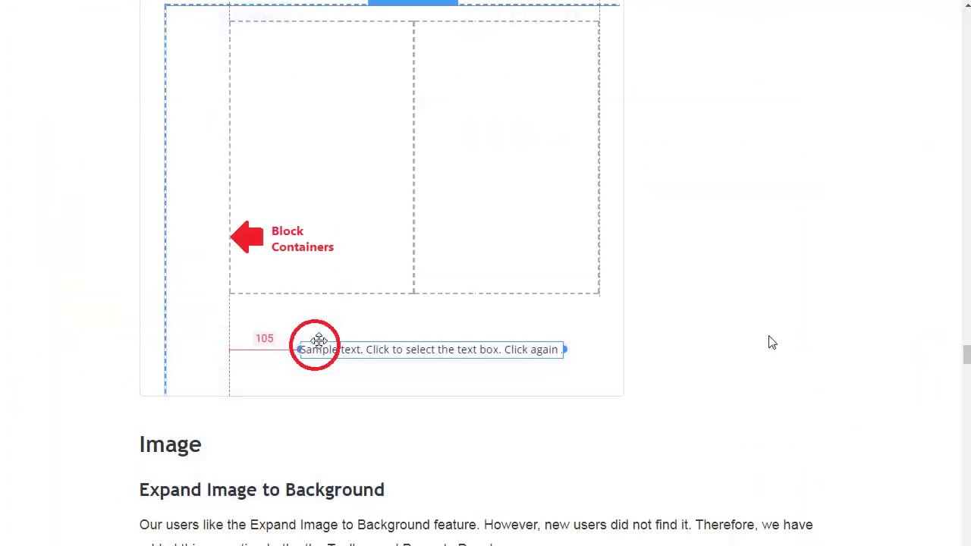
# - Expand the mountain image to fill the block background
pyautogui.scroll(-5, 769, 340)
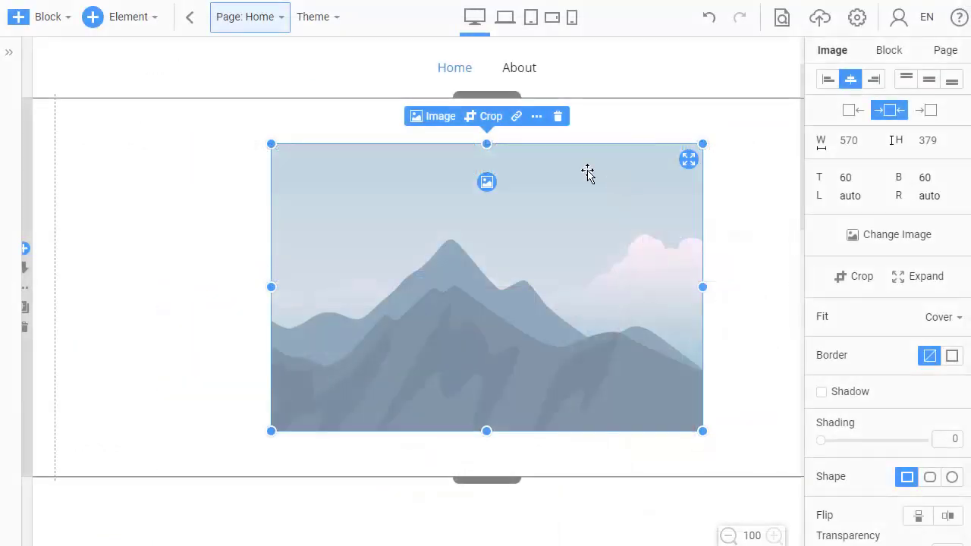
pyautogui.click(536, 116)
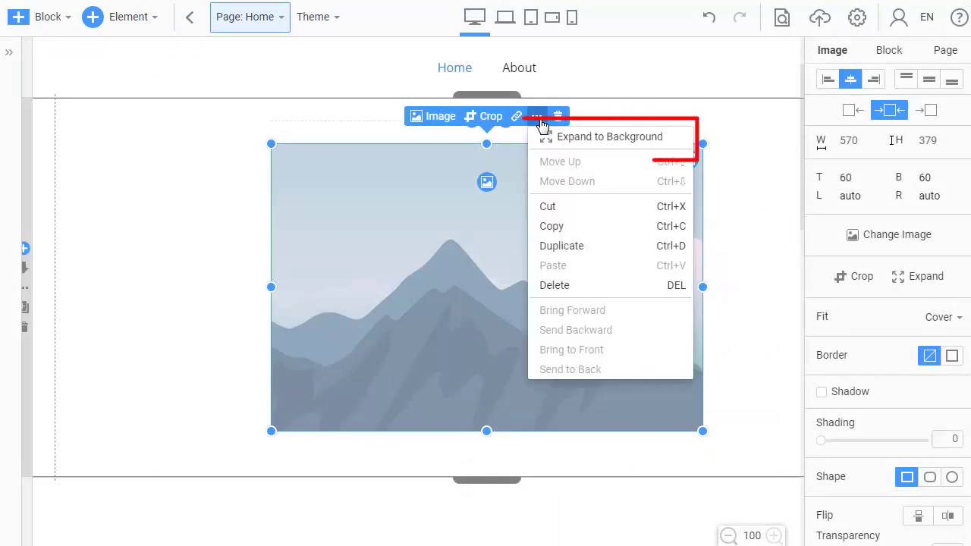
pyautogui.click(565, 190)
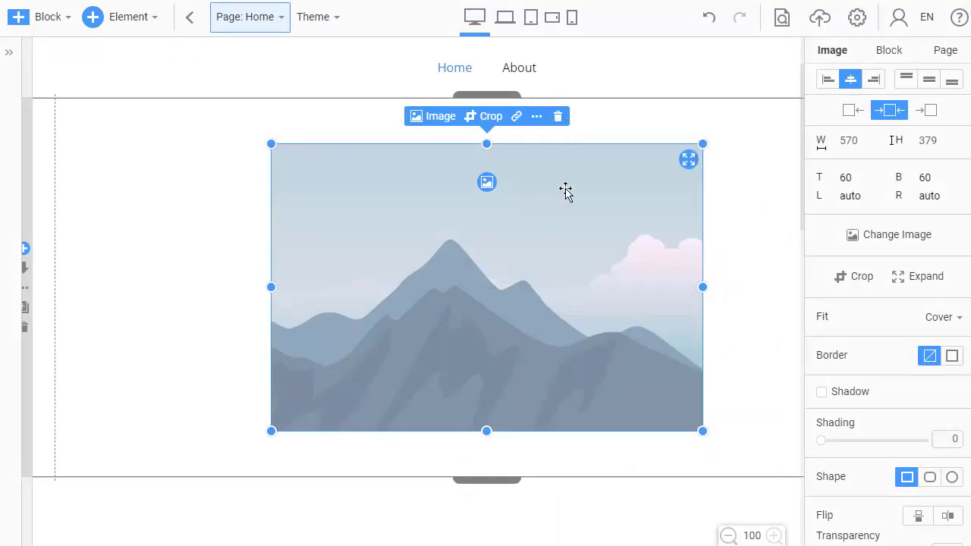
pyautogui.rightClick(566, 190)
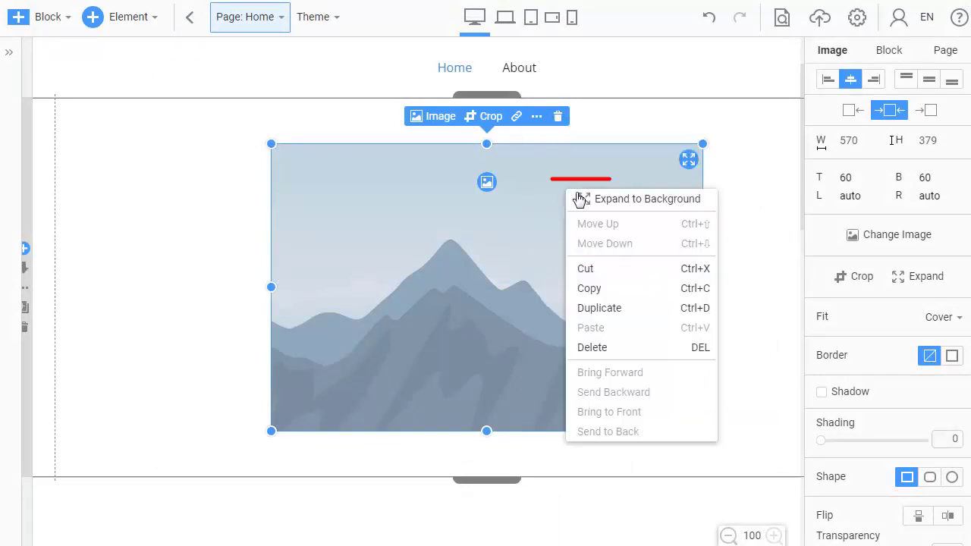
pyautogui.click(655, 209)
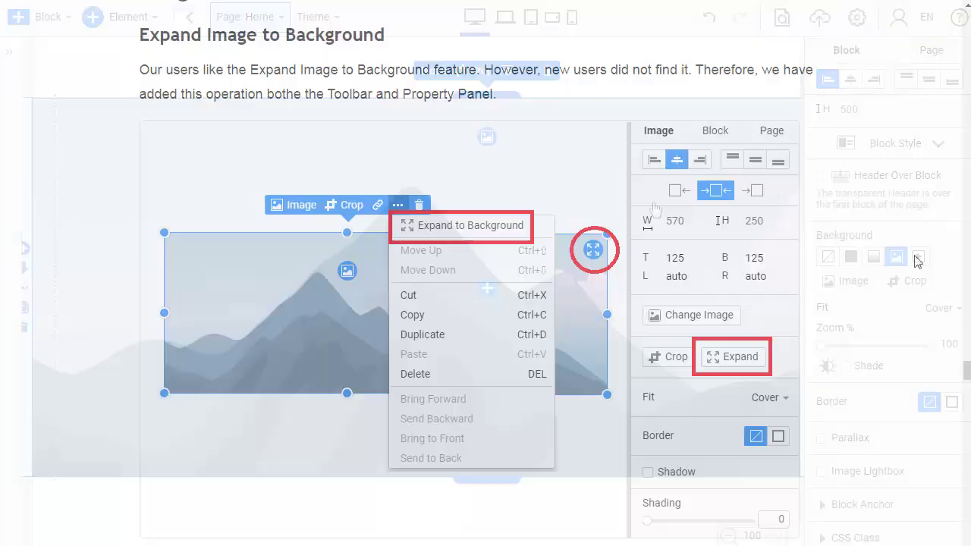
# - Turn on Shade over the background image with a blue tint at 65 opacity
pyautogui.scroll(-5, 918, 262)
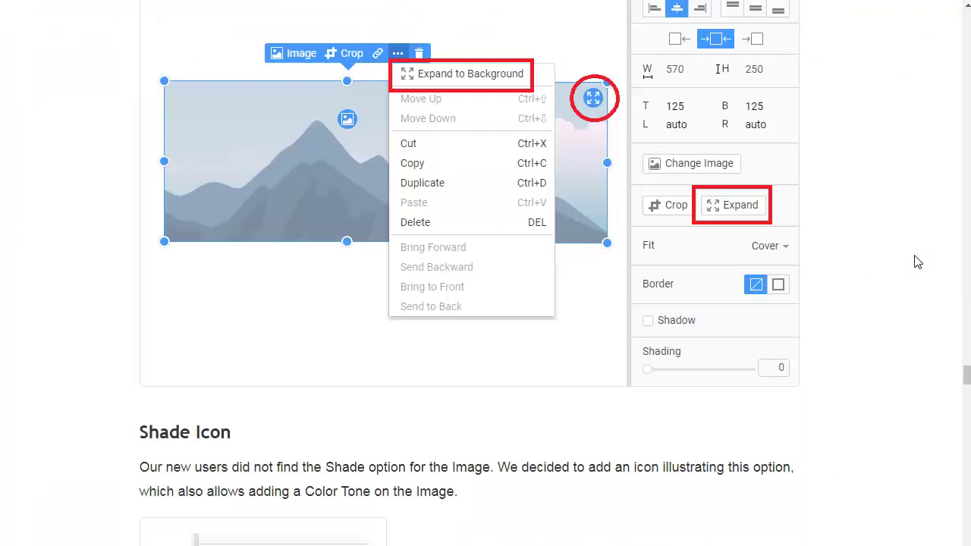
pyautogui.scroll(-2, 918, 262)
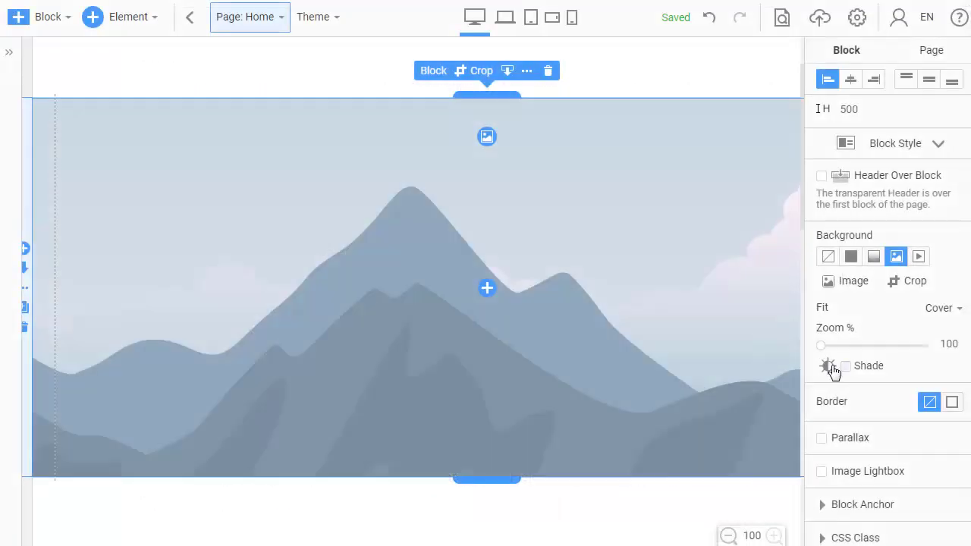
pyautogui.click(845, 366)
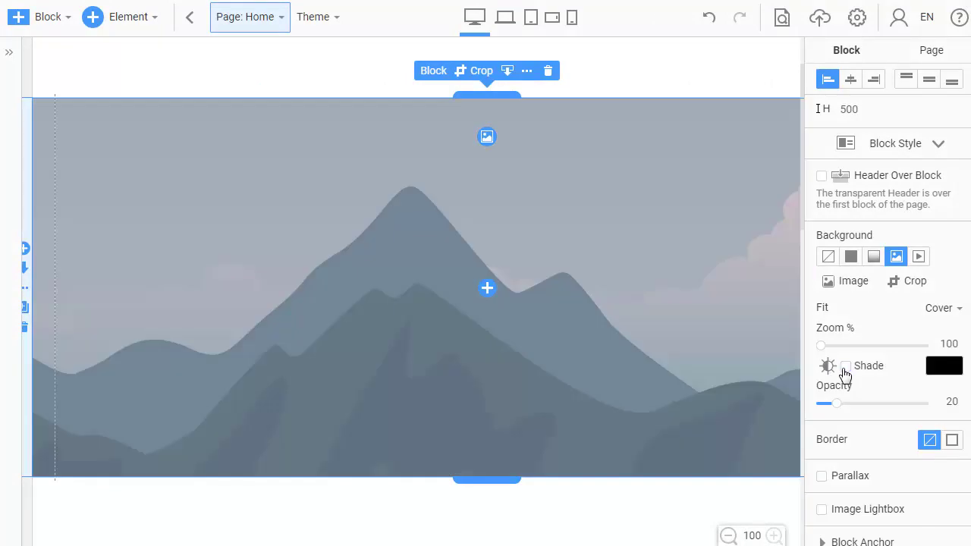
pyautogui.click(858, 404)
pyautogui.click(945, 369)
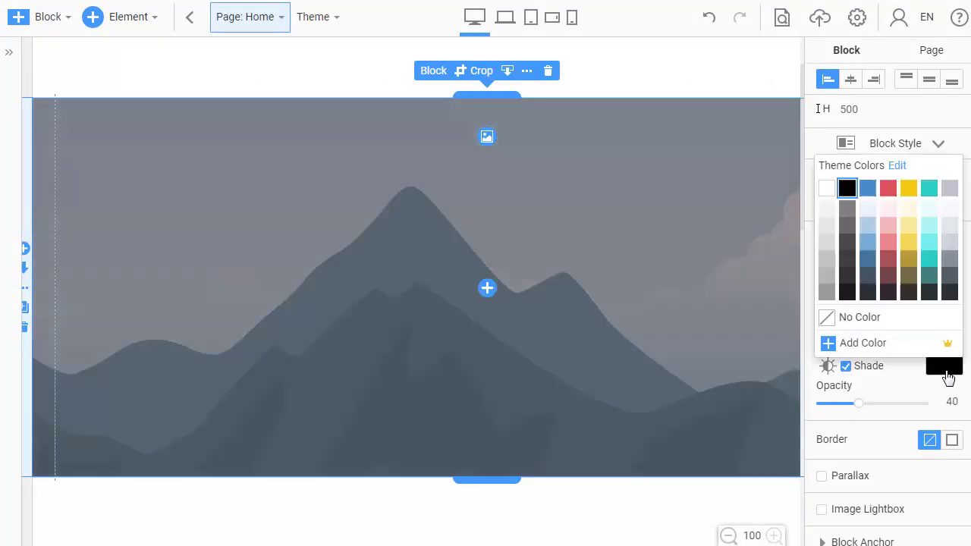
pyautogui.click(867, 188)
pyautogui.moveTo(864, 409); pyautogui.dragTo(890, 409)
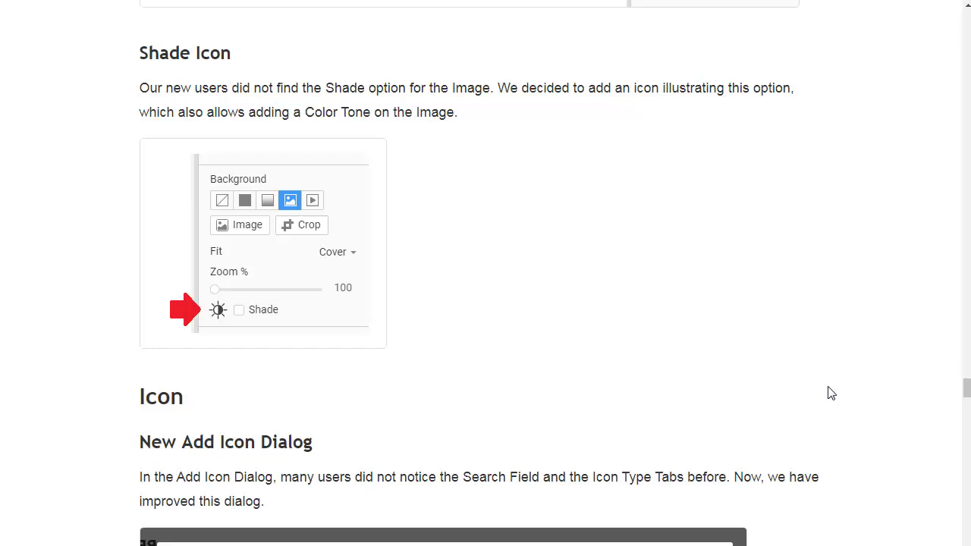
pyautogui.scroll(-5, 832, 393)
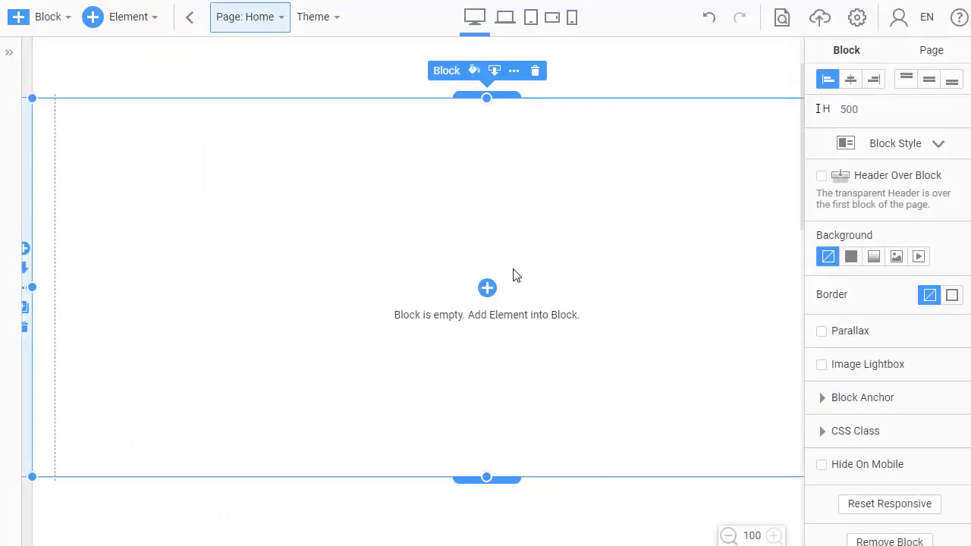
# - Open the Add Icon dialog from the empty block, then create a new Nicepage page in WordPress
pyautogui.click(488, 289)
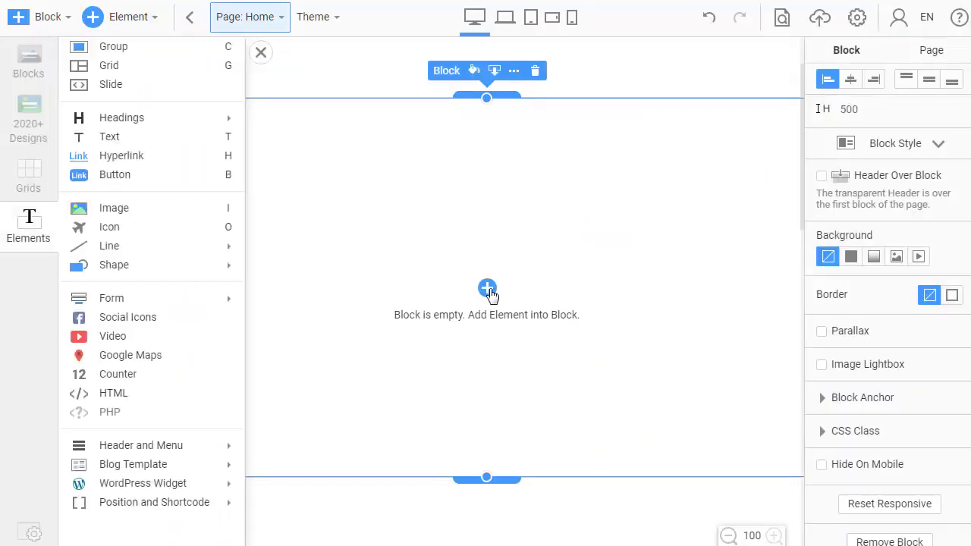
pyautogui.click(197, 232)
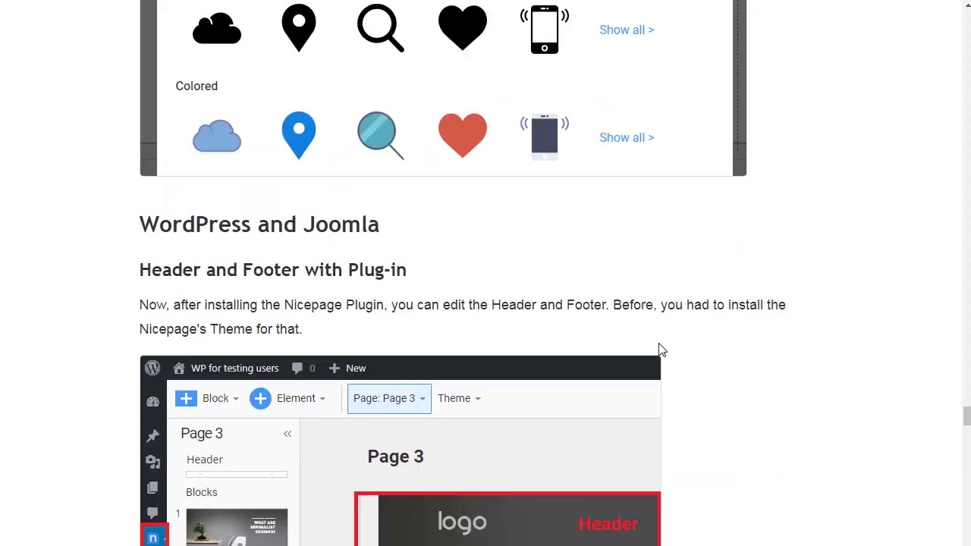
pyautogui.scroll(-2, 659, 349)
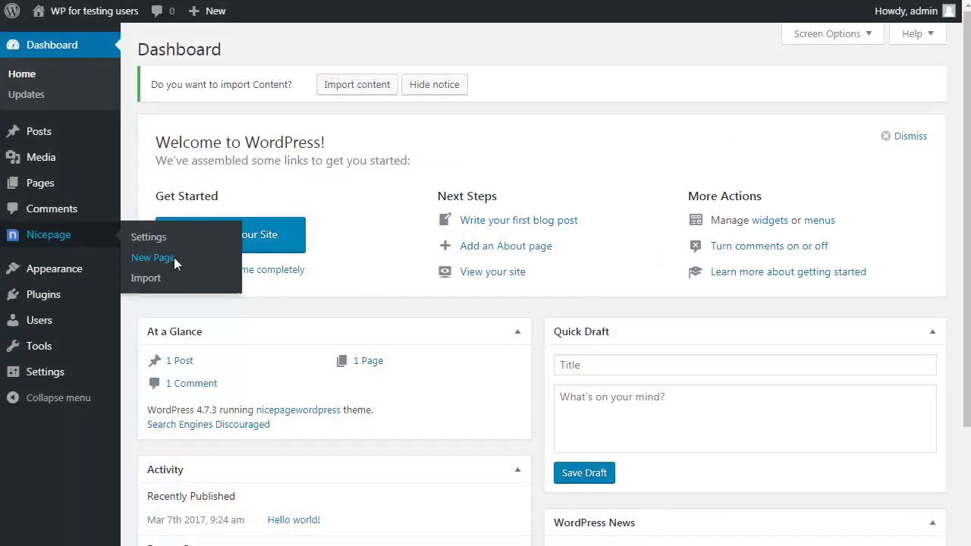
pyautogui.click(152, 257)
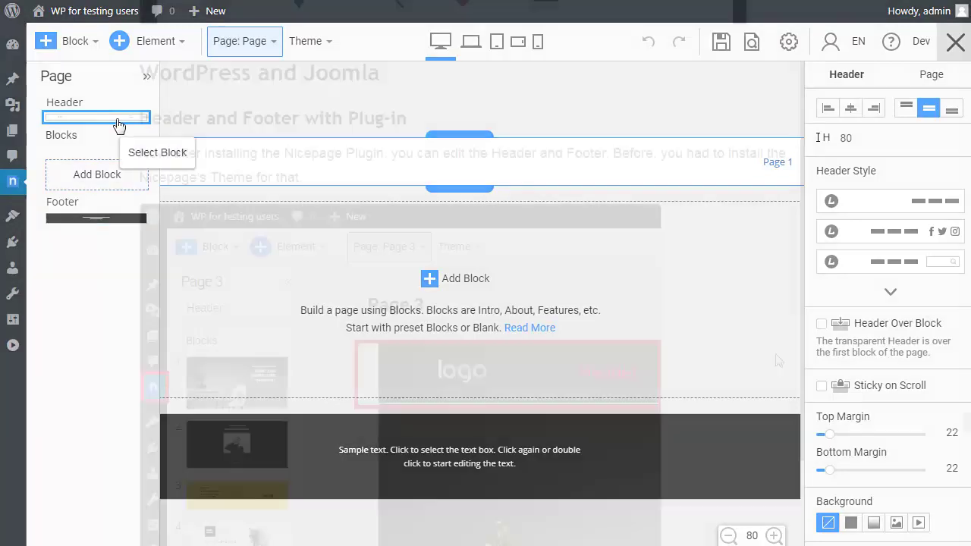
# - Try dragging the menu down out of the header to show the warning
pyautogui.scroll(-5, 777, 359)
pyautogui.scroll(-1, 777, 359)
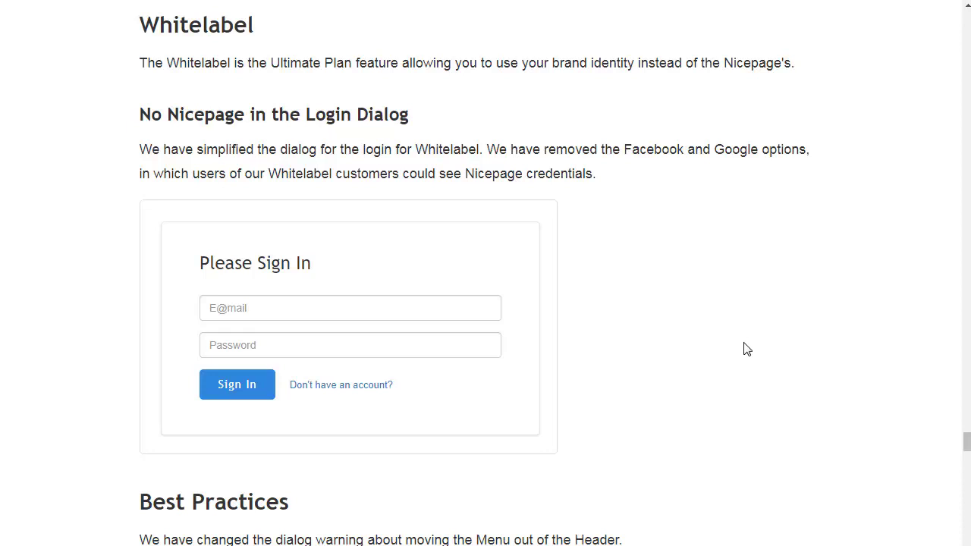
pyautogui.scroll(-6, 747, 349)
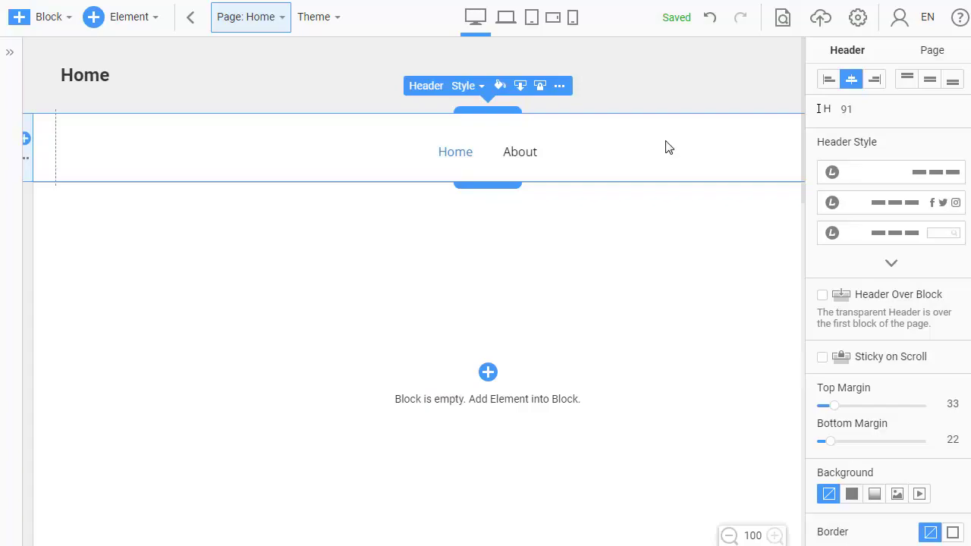
pyautogui.moveTo(528, 154); pyautogui.dragTo(535, 286)
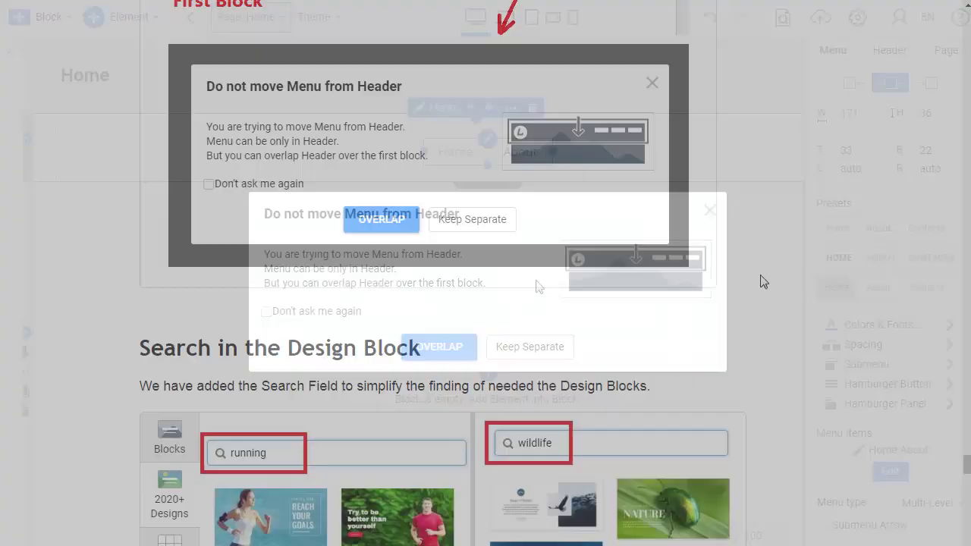
pyautogui.scroll(-4, 763, 279)
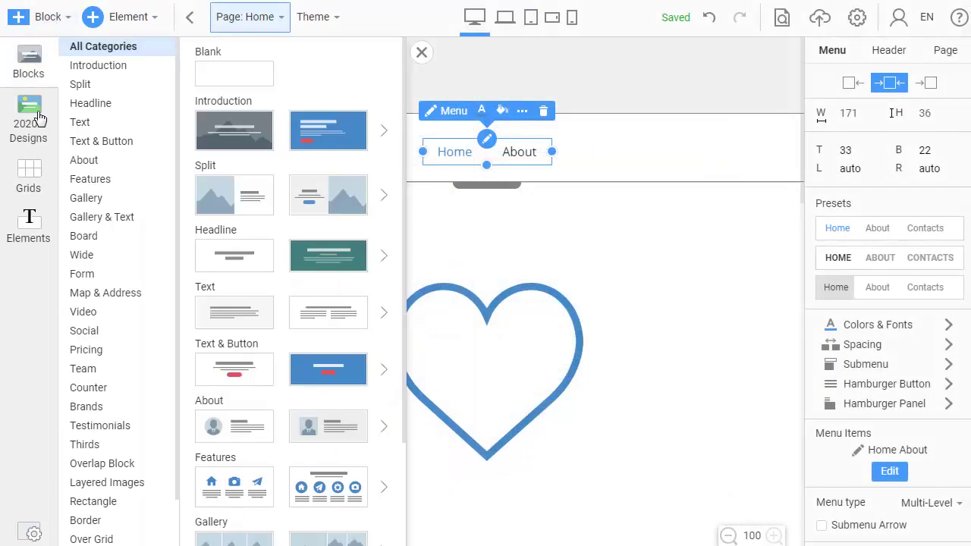
# - Search the 2020+ block designs for 'nature', then for 'car'
pyautogui.click(31, 129)
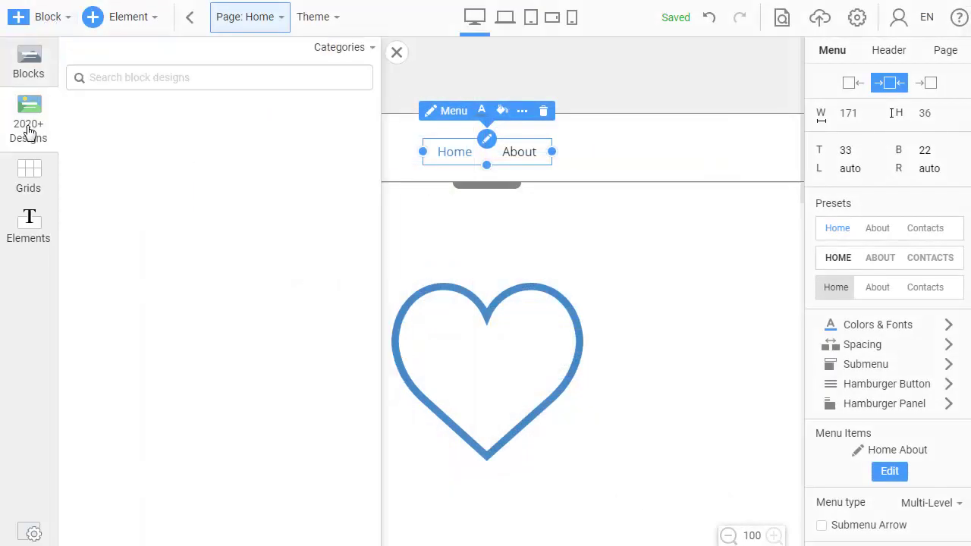
pyautogui.click(86, 70)
pyautogui.write('nature')
pyautogui.moveTo(150, 76); pyautogui.dragTo(29, 76)
pyautogui.write('car')
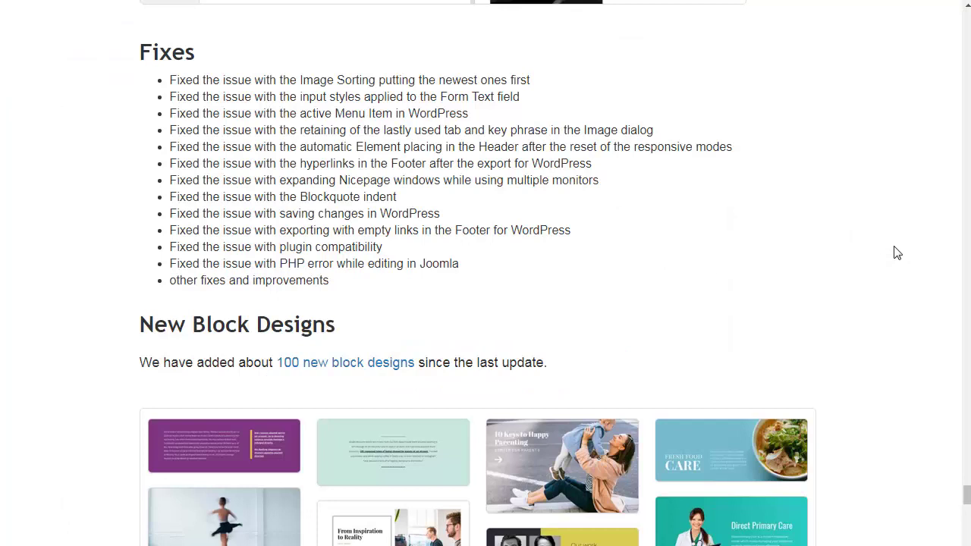
pyautogui.scroll(-4, 897, 253)
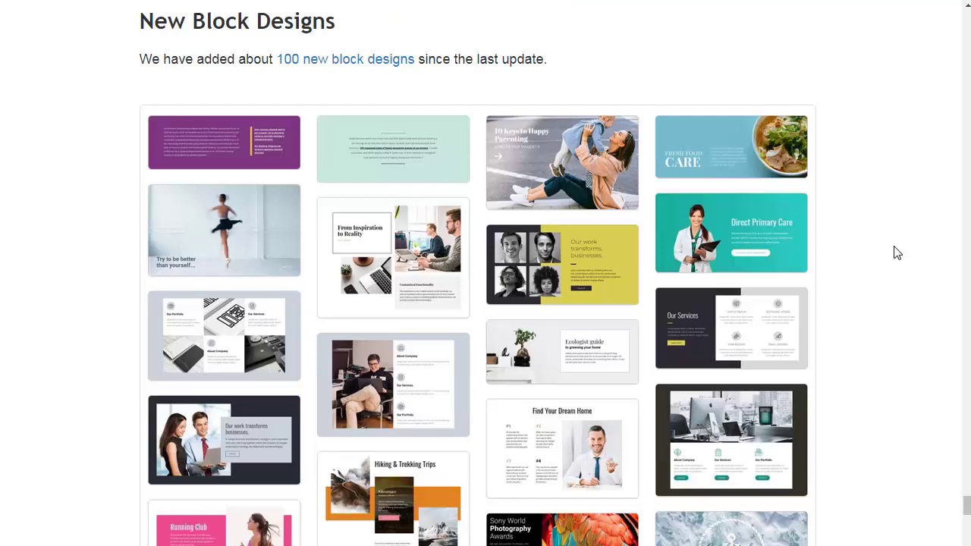
pyautogui.scroll(-13, 896, 253)
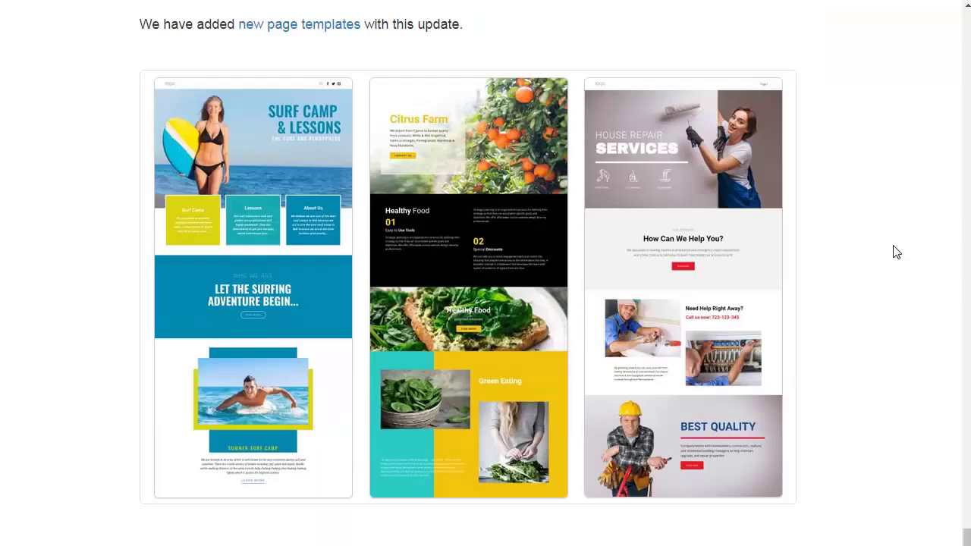